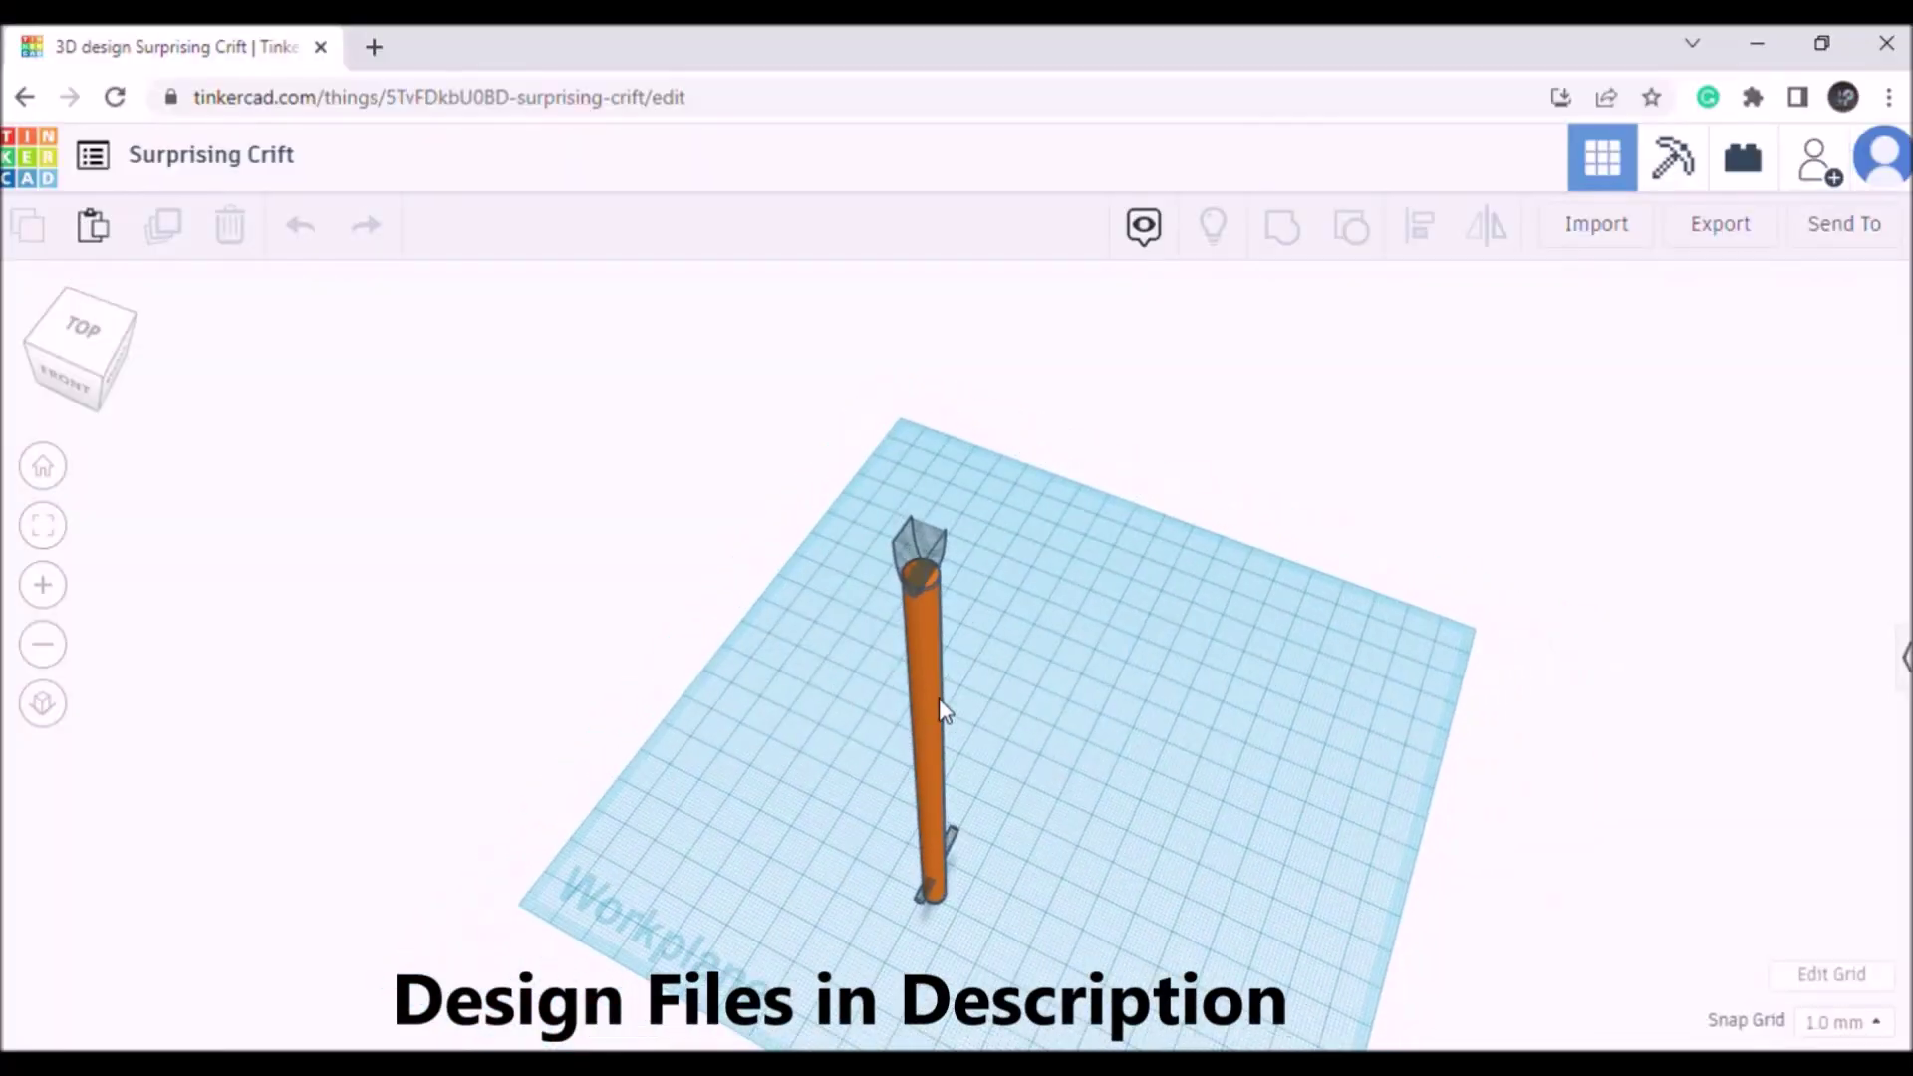
{"action": "scroll", "coordinate": [943, 713], "scroll_direction": "up", "scroll_amount": 3}
{"action": "mouse_move", "coordinate": [1093, 773]}
{"action": "left_mouse_down"}
{"action": "mouse_move", "coordinate": [1205, 726]}
{"action": "mouse_move", "coordinate": [1013, 749]}
{"action": "mouse_move", "coordinate": [1020, 764]}
{"action": "left_mouse_up"}
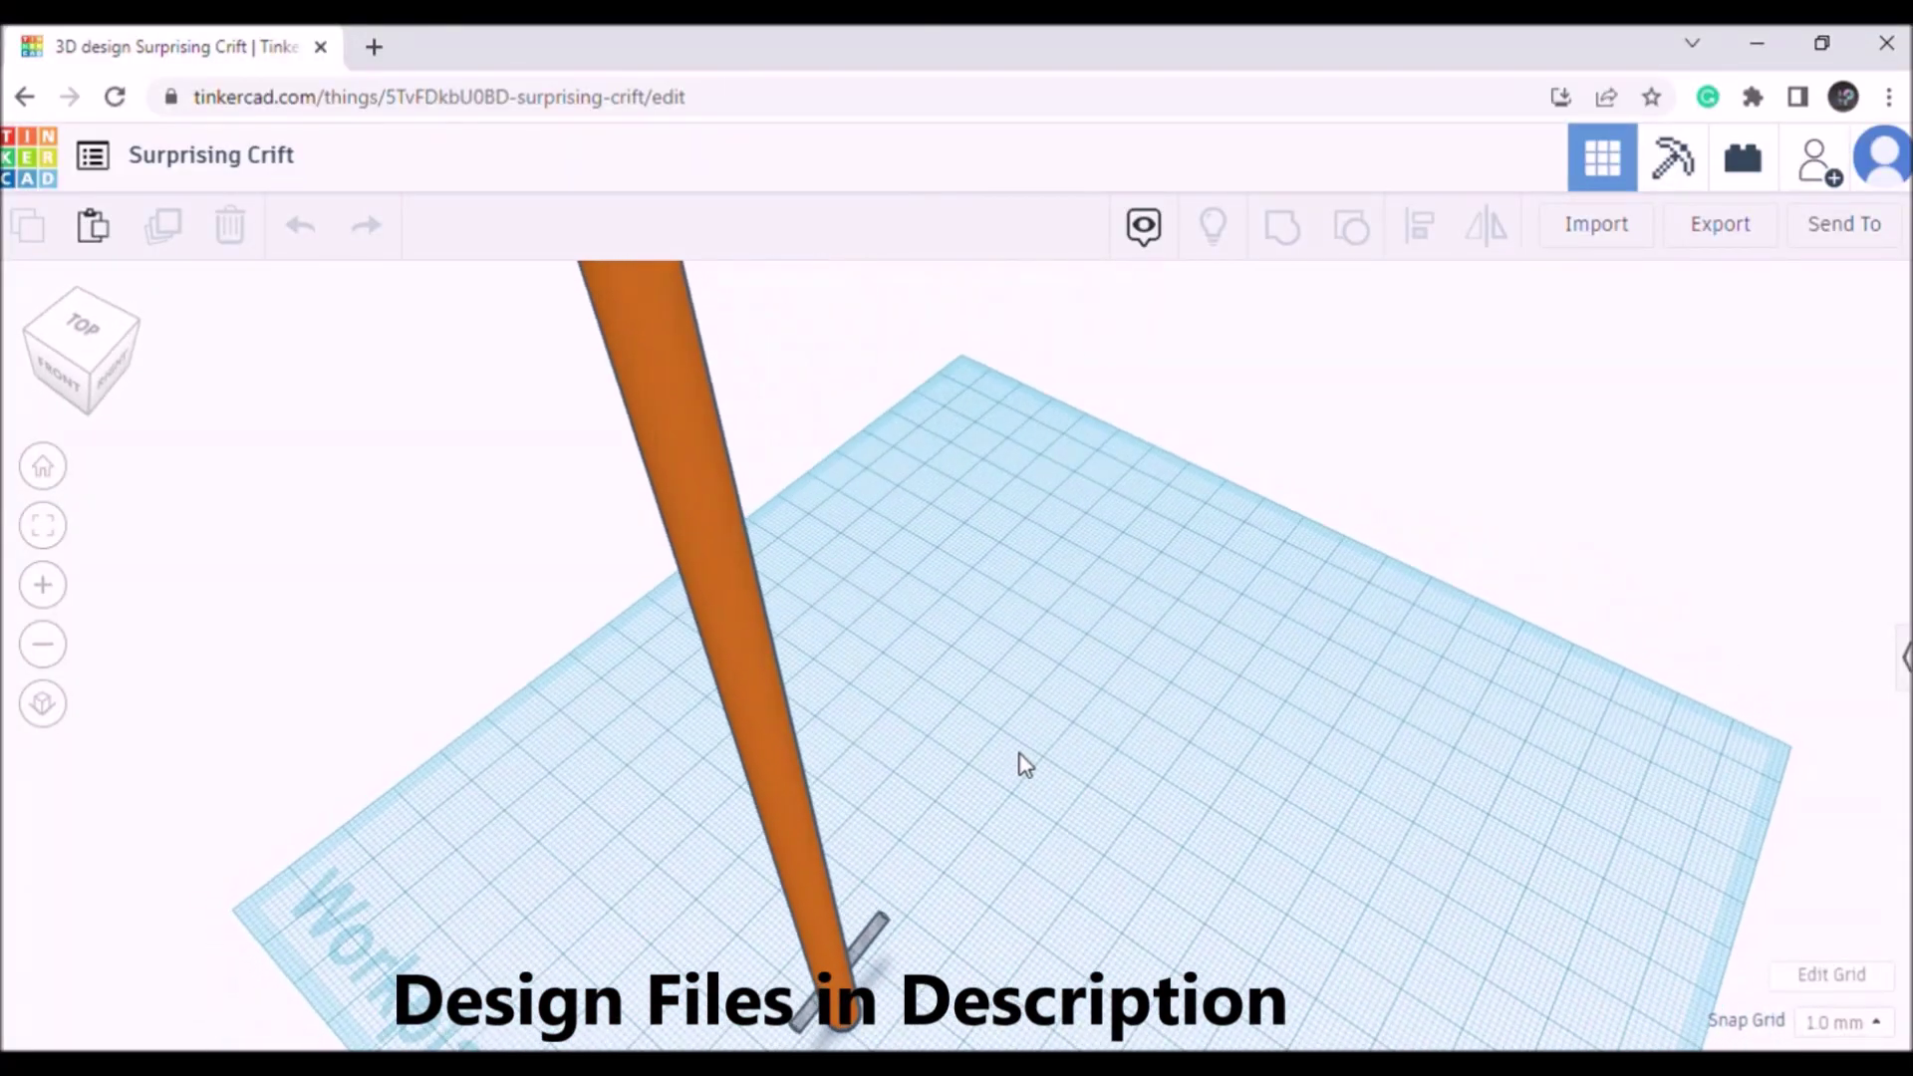
{"action": "scroll", "coordinate": [1076, 841], "scroll_direction": "down", "scroll_amount": 5}
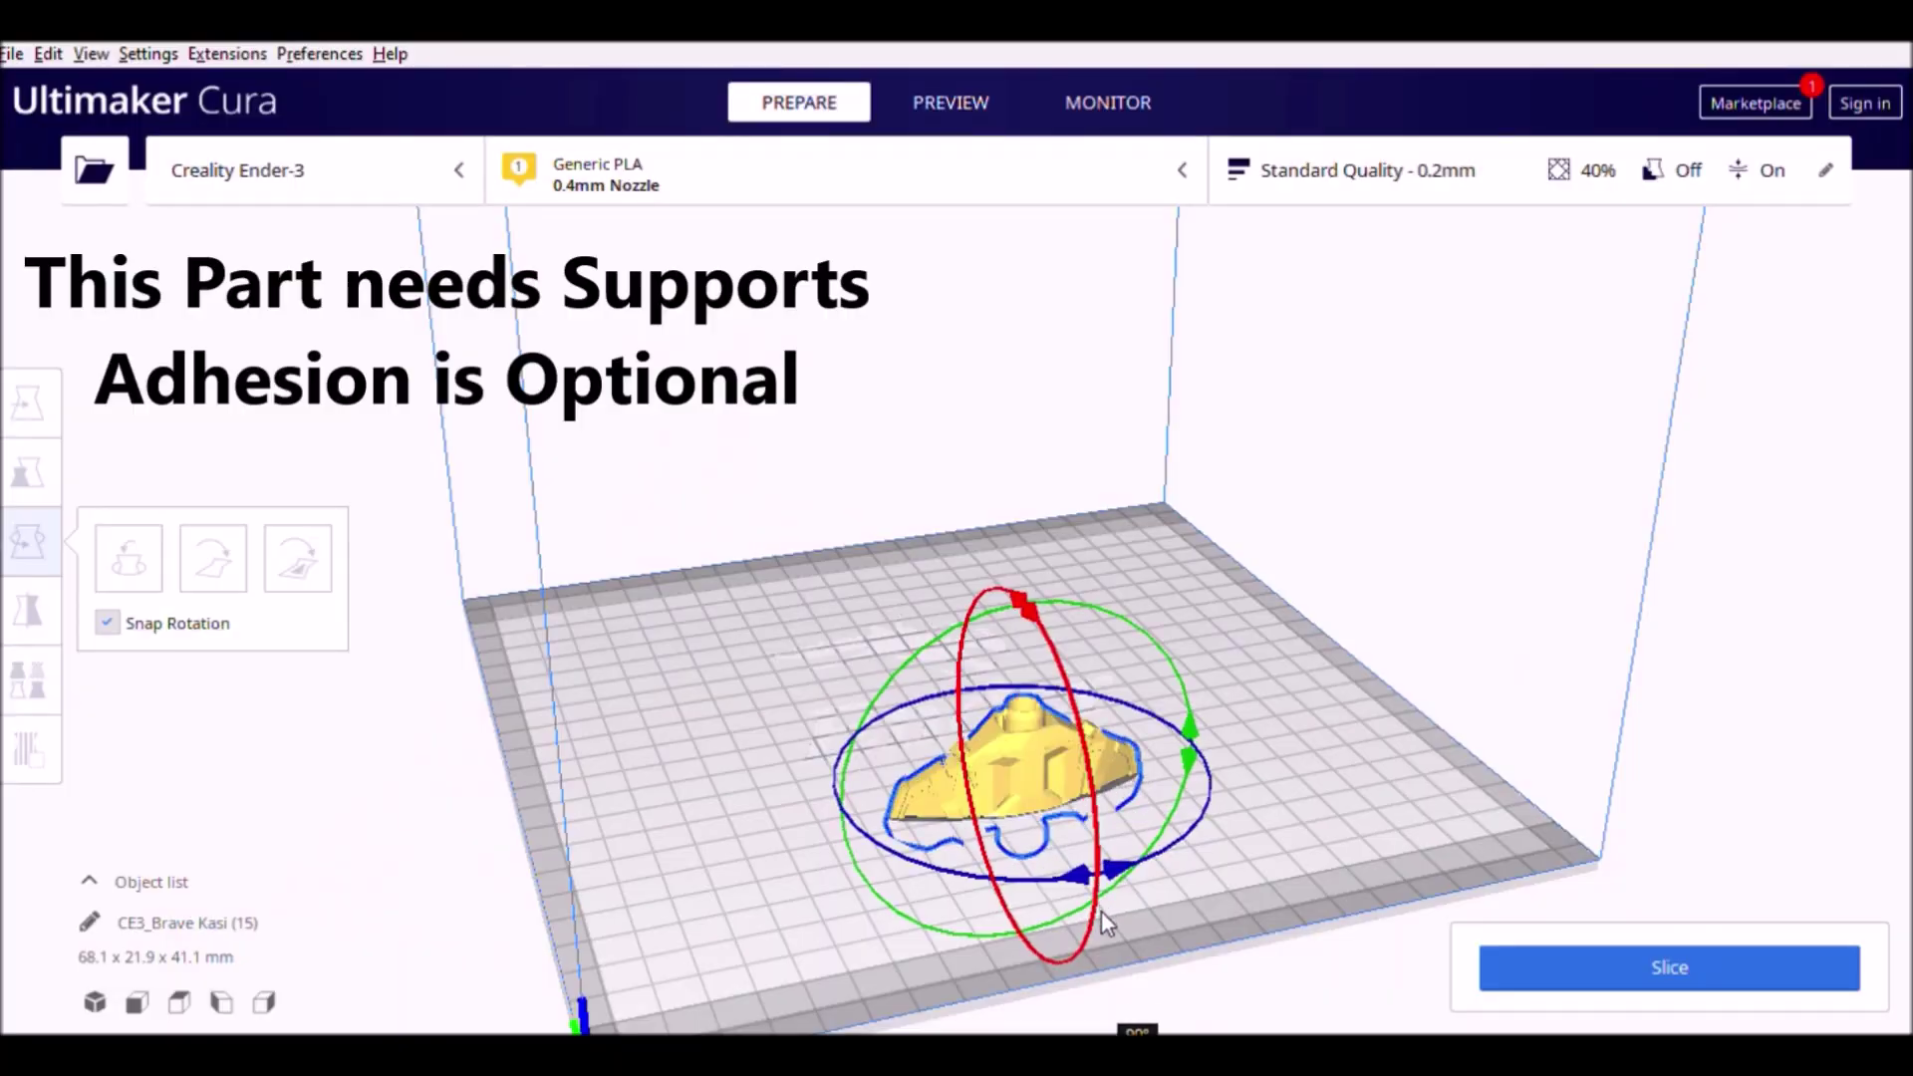
- Stand the Brave Kasi part upright on the build plate and slice it with Support enabled
{"action": "left_click_drag", "start_coordinate": [1102, 910], "coordinate": [1095, 922]}
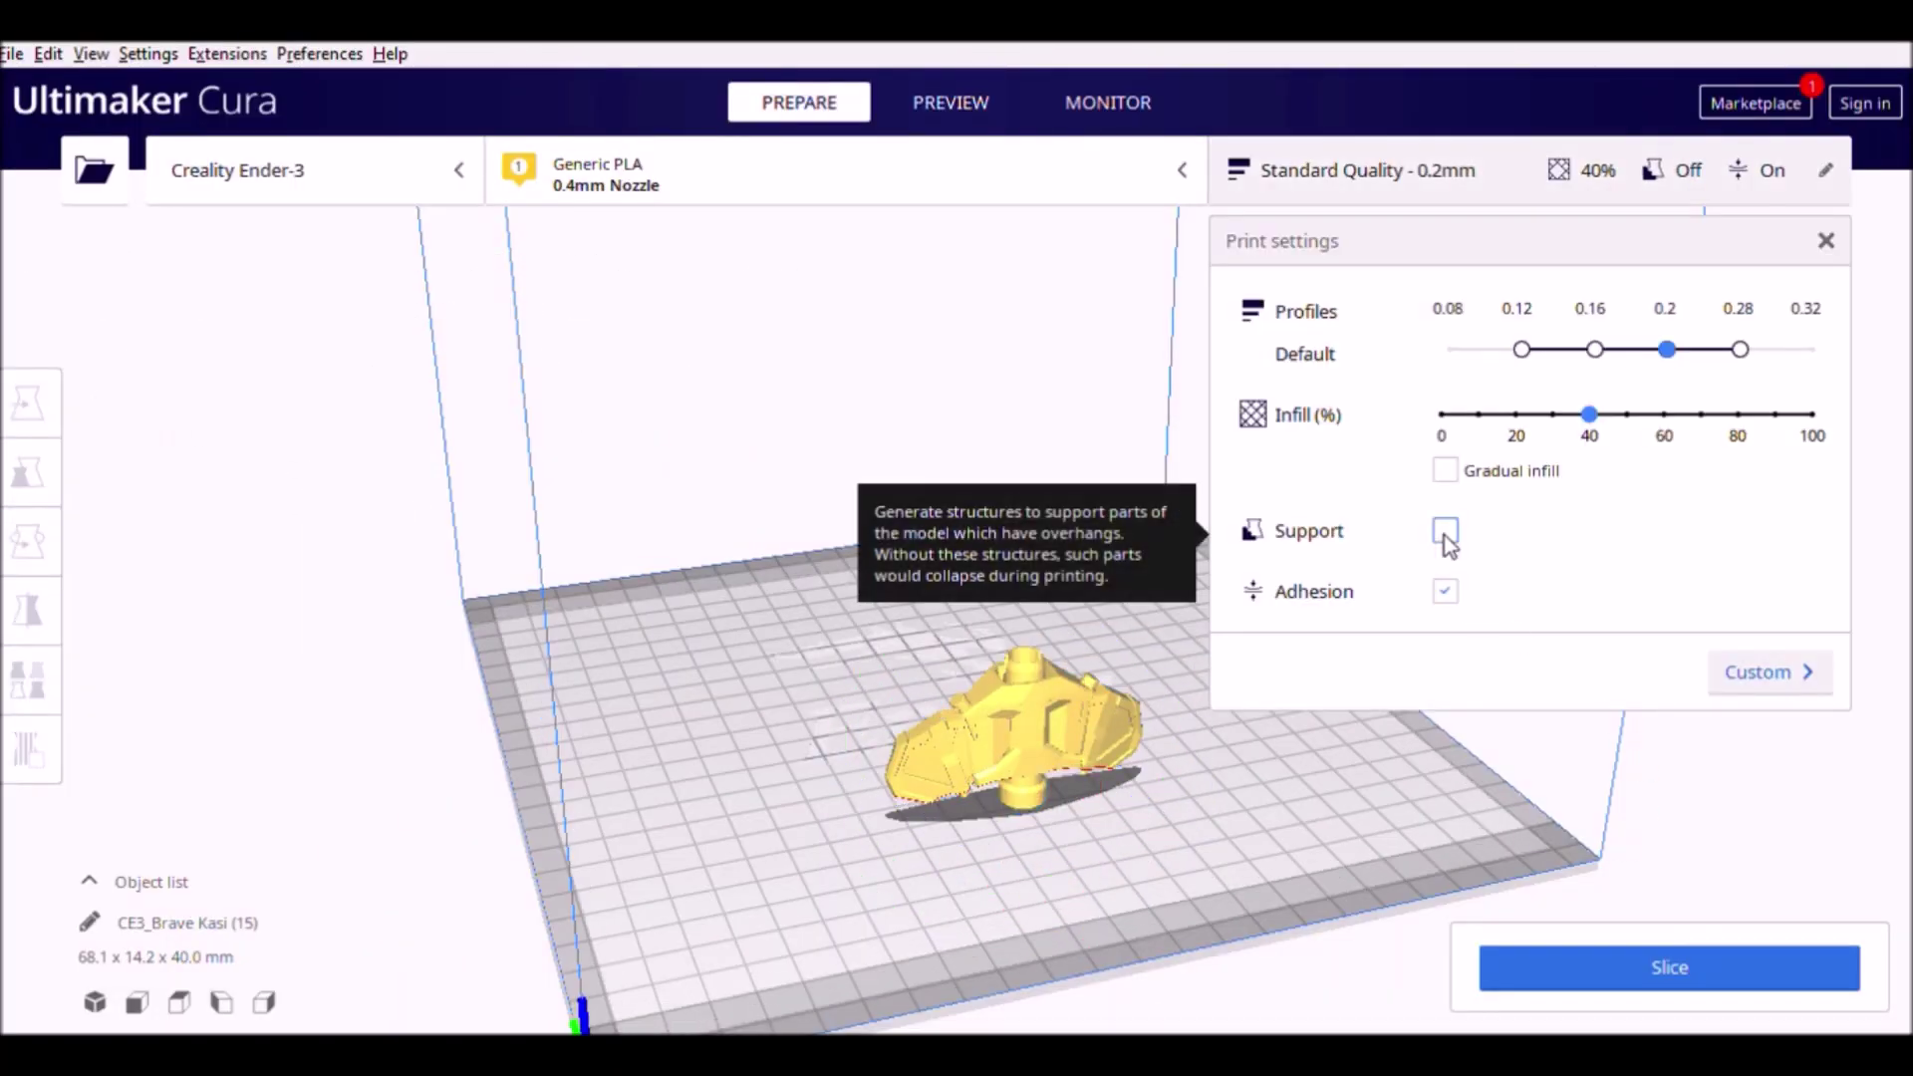
{"action": "left_click", "coordinate": [1446, 534]}
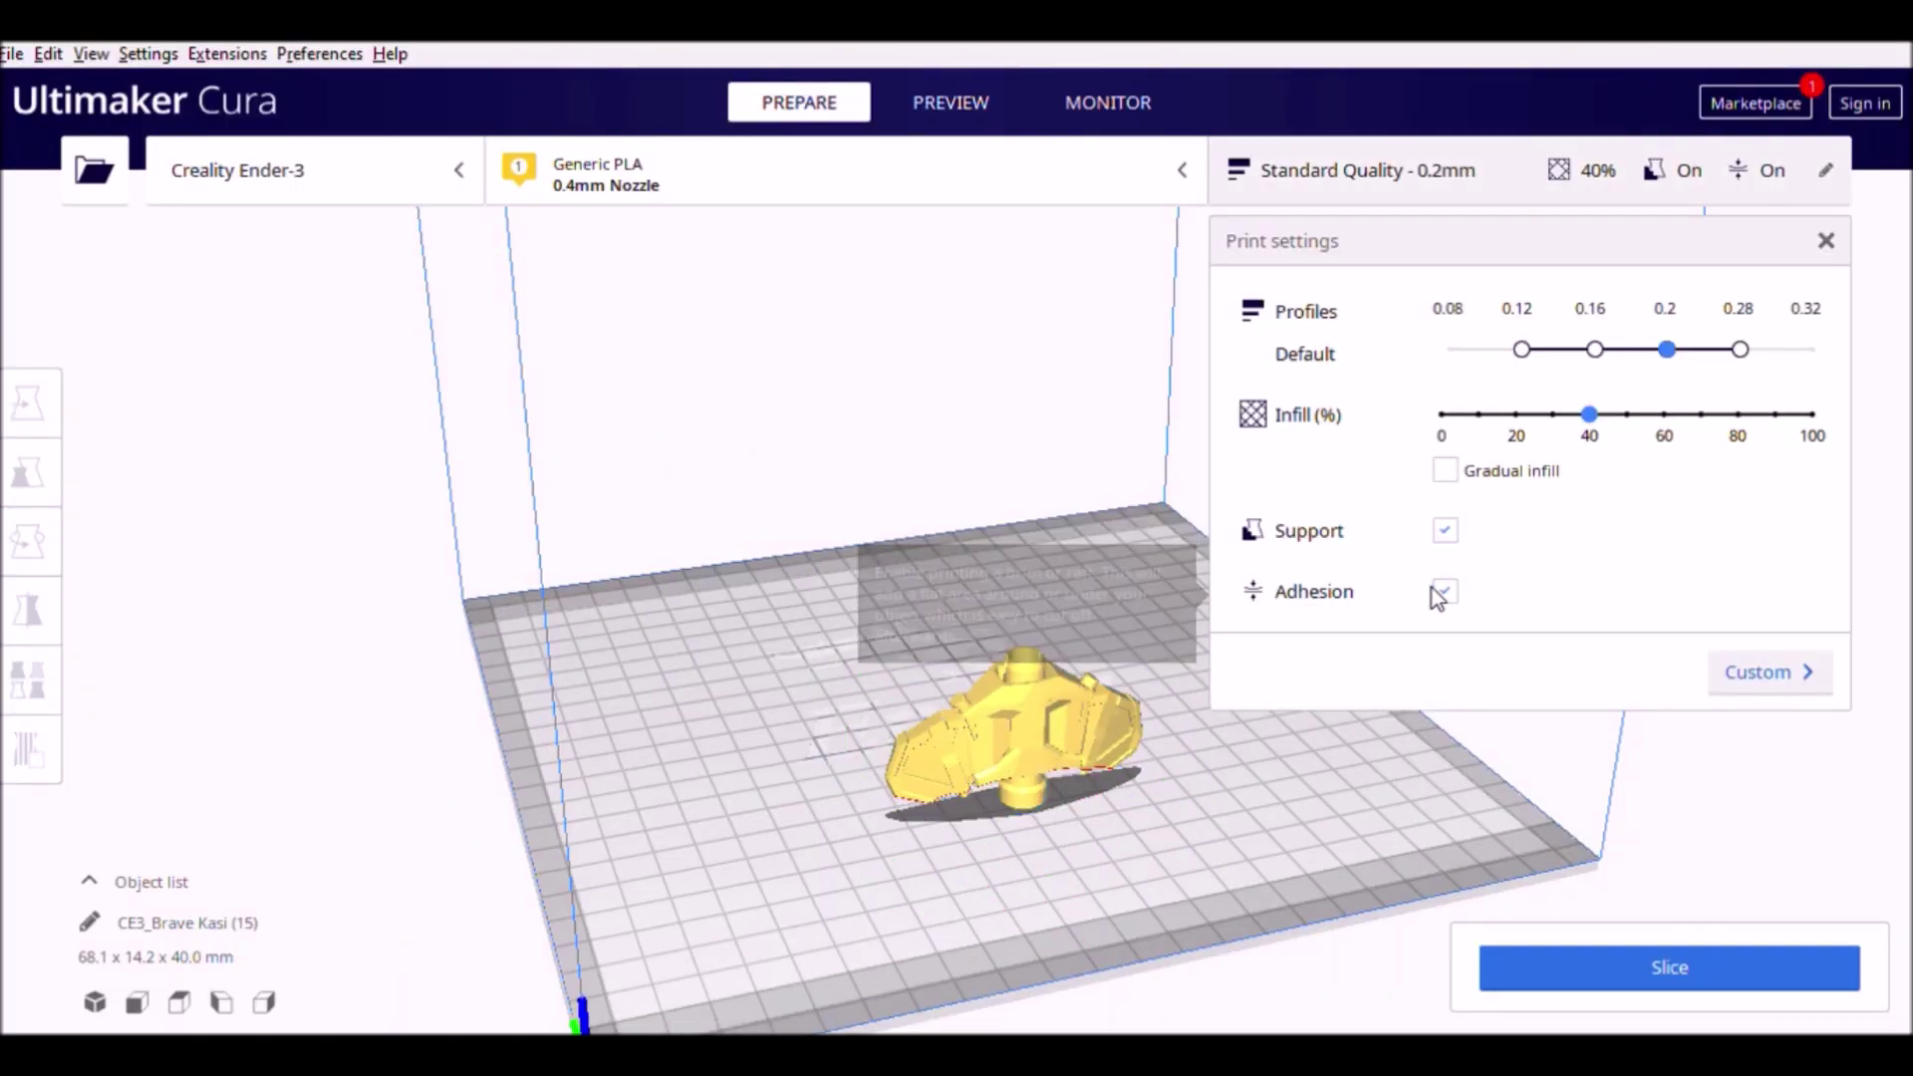
{"action": "left_click", "coordinate": [1582, 958]}
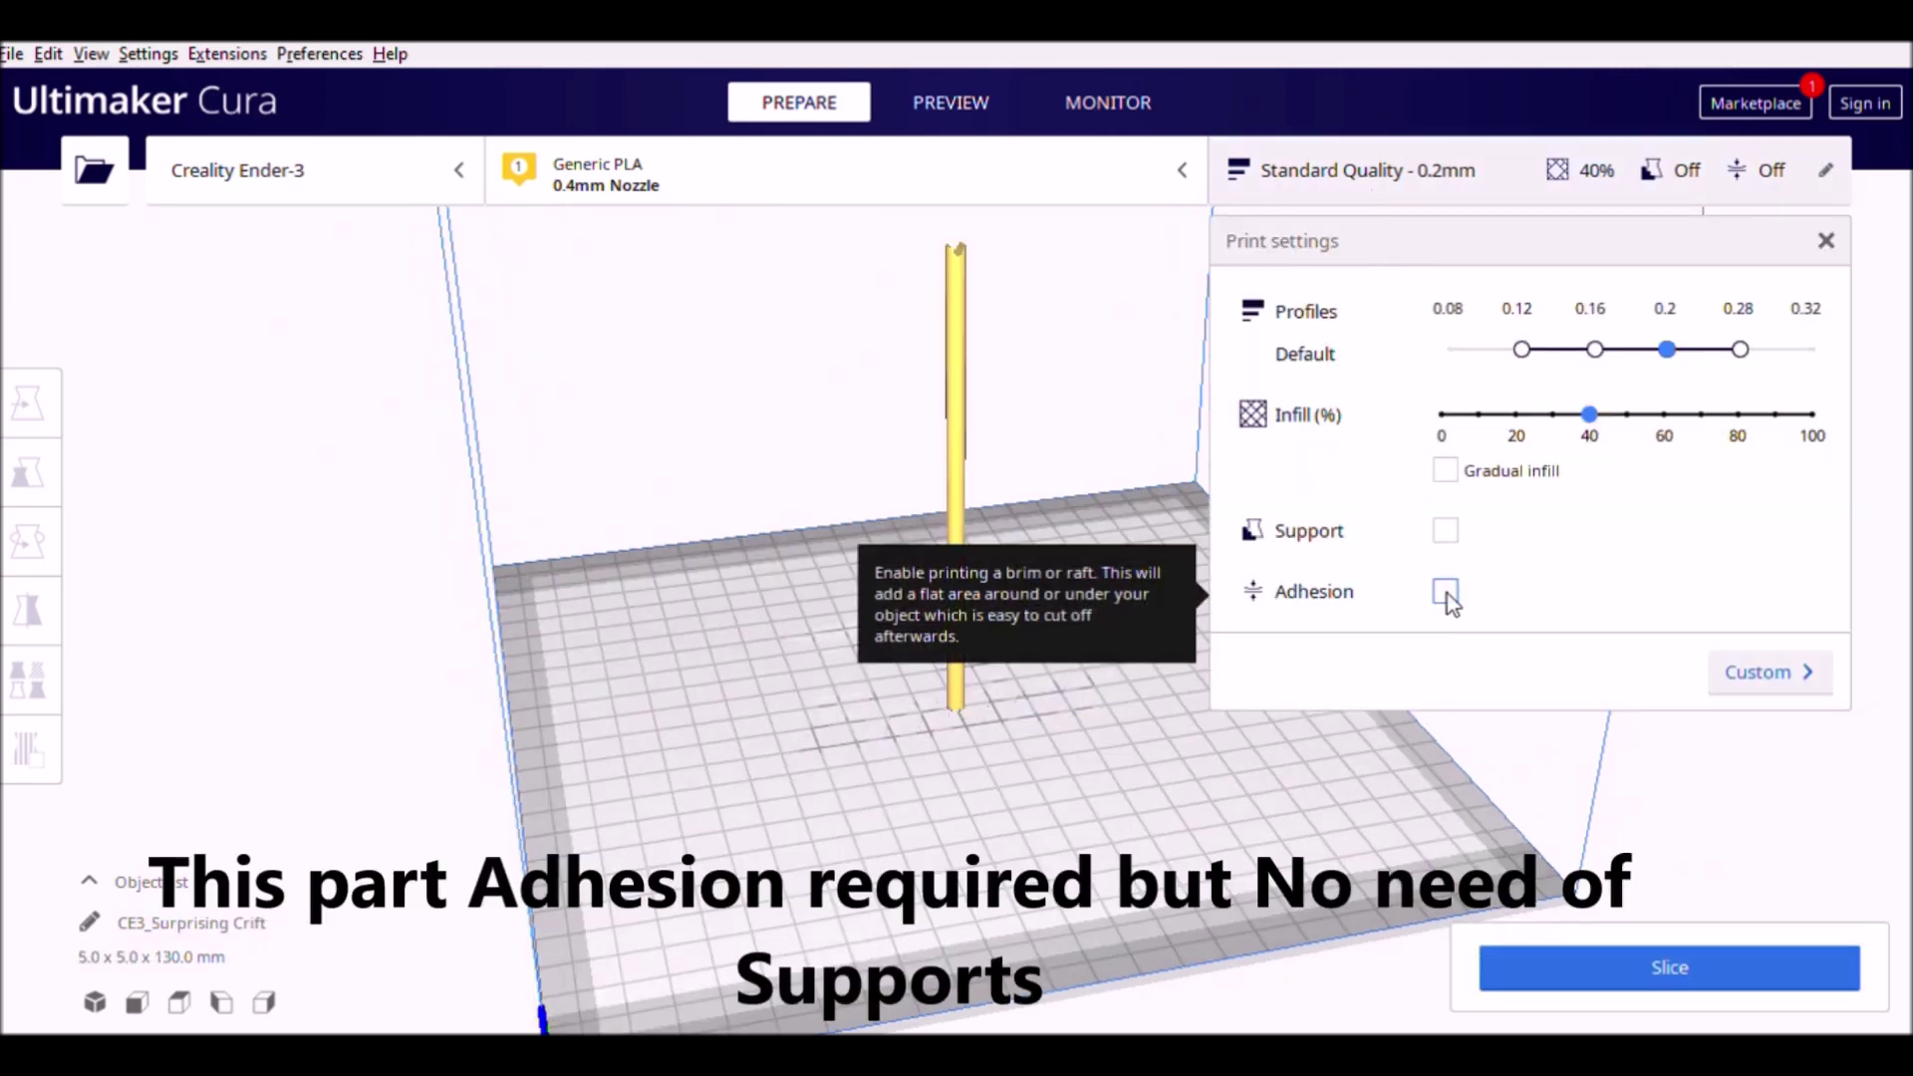
- Enable Adhesion for printing the Surprising Crift rod
{"action": "left_click", "coordinate": [1445, 592]}
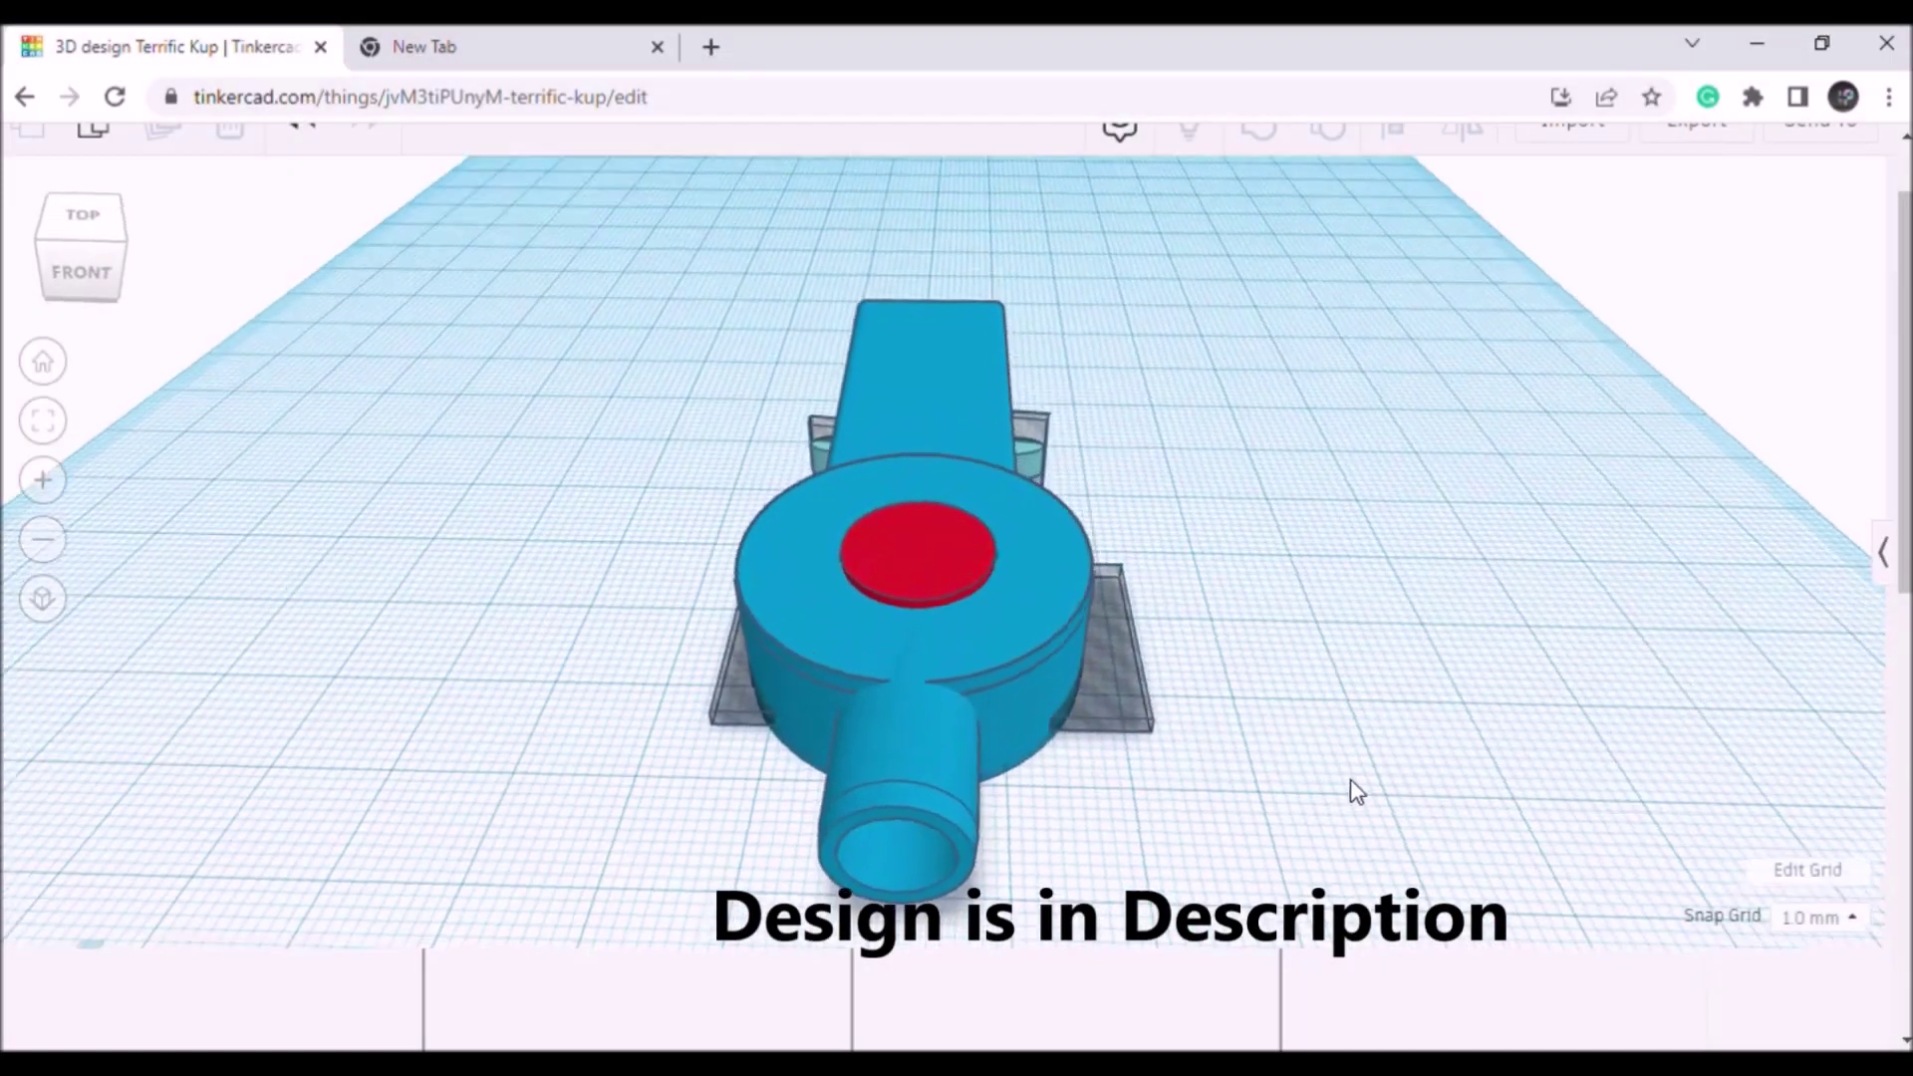
- Enable Adhesion for the upright Terrific Kup part in Ultimaker Cura and slice it
{"action": "left_click_drag", "start_coordinate": [1373, 807], "coordinate": [827, 719]}
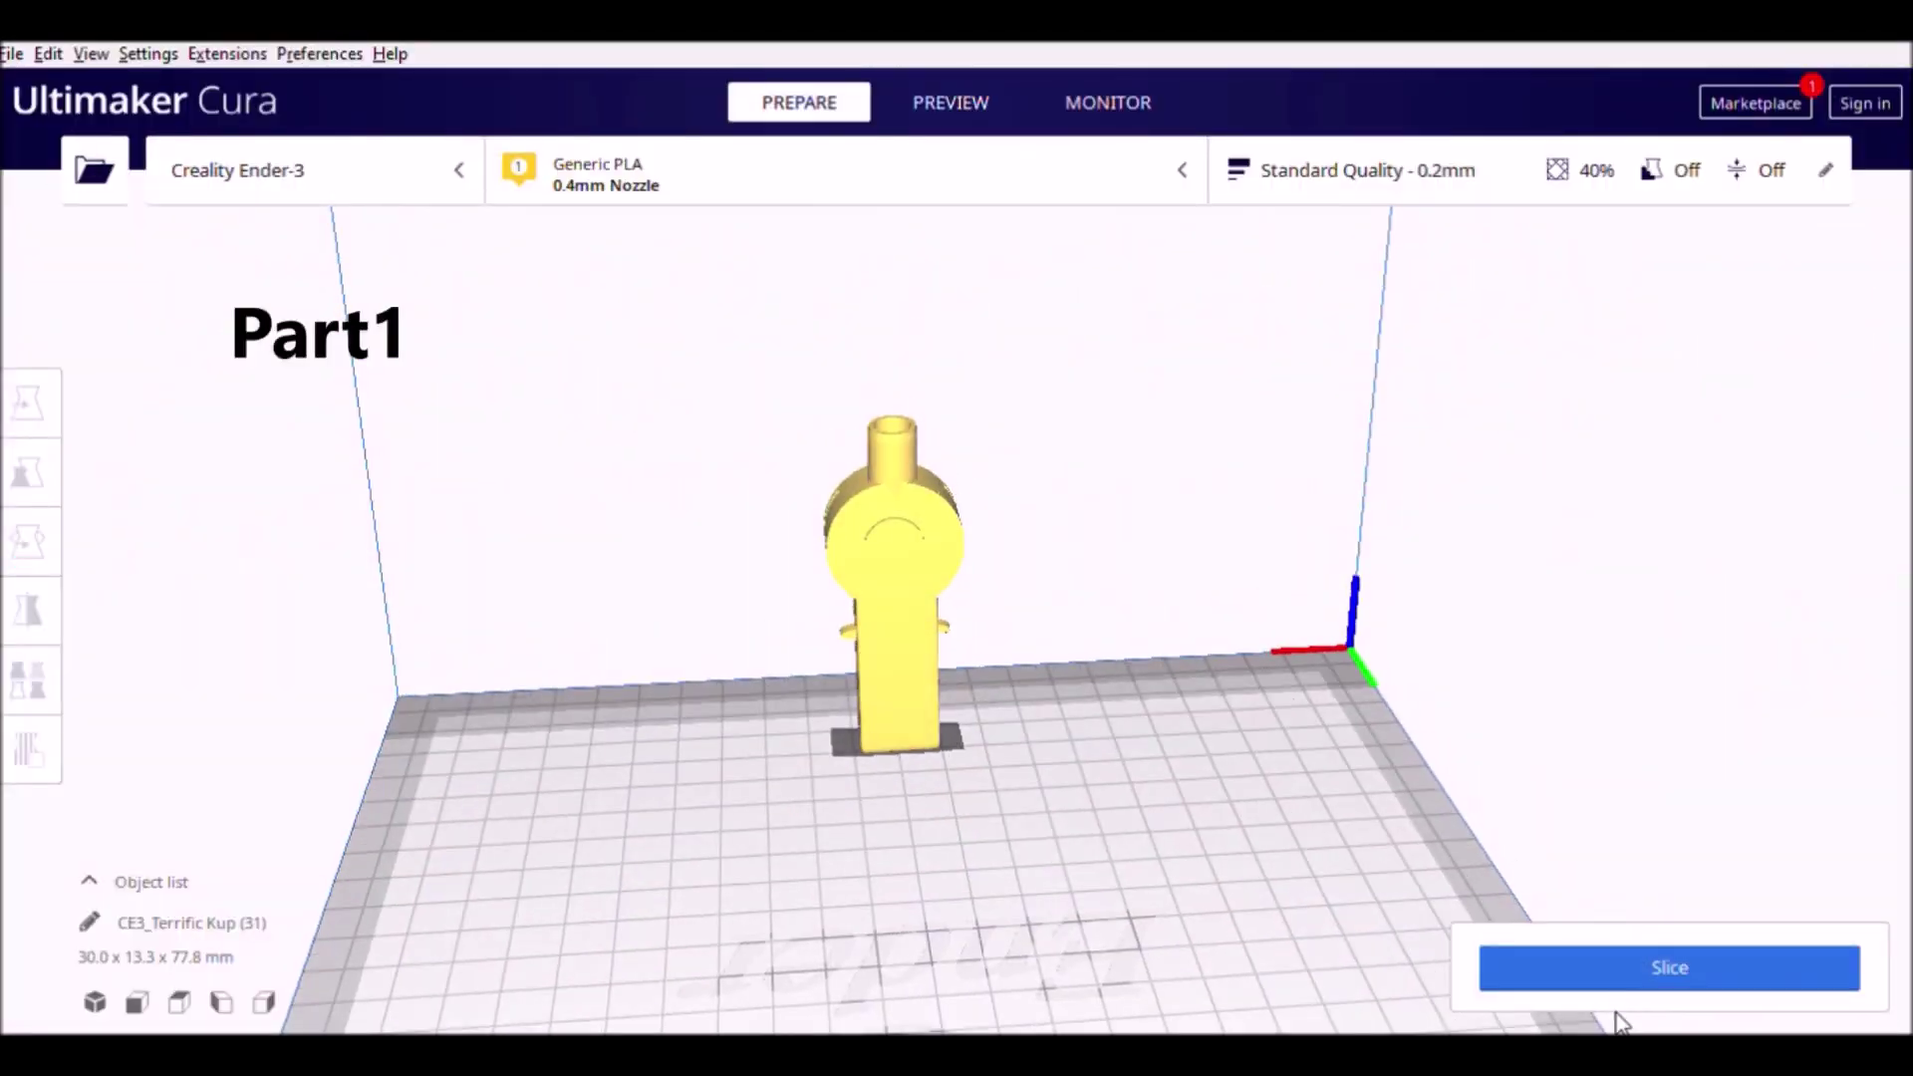
{"action": "left_click", "coordinate": [1373, 197]}
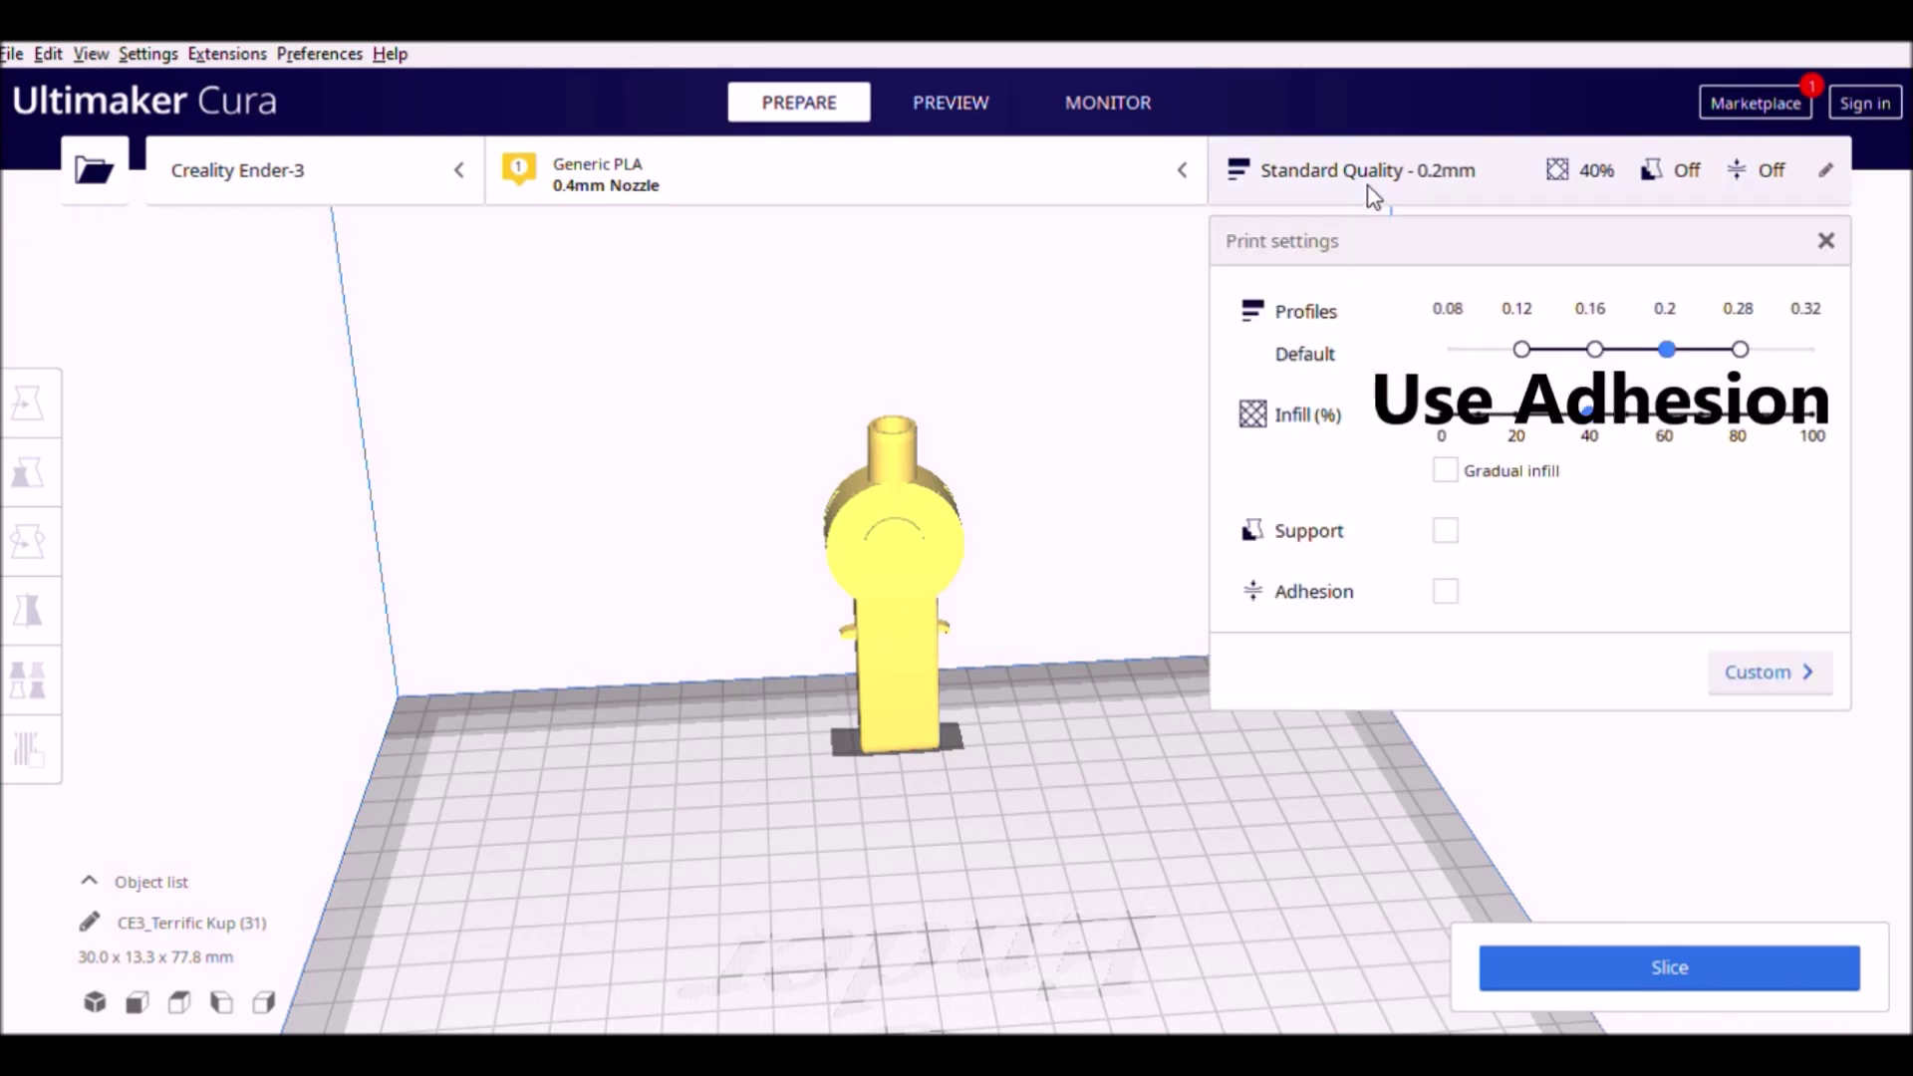
{"action": "left_click", "coordinate": [1445, 591]}
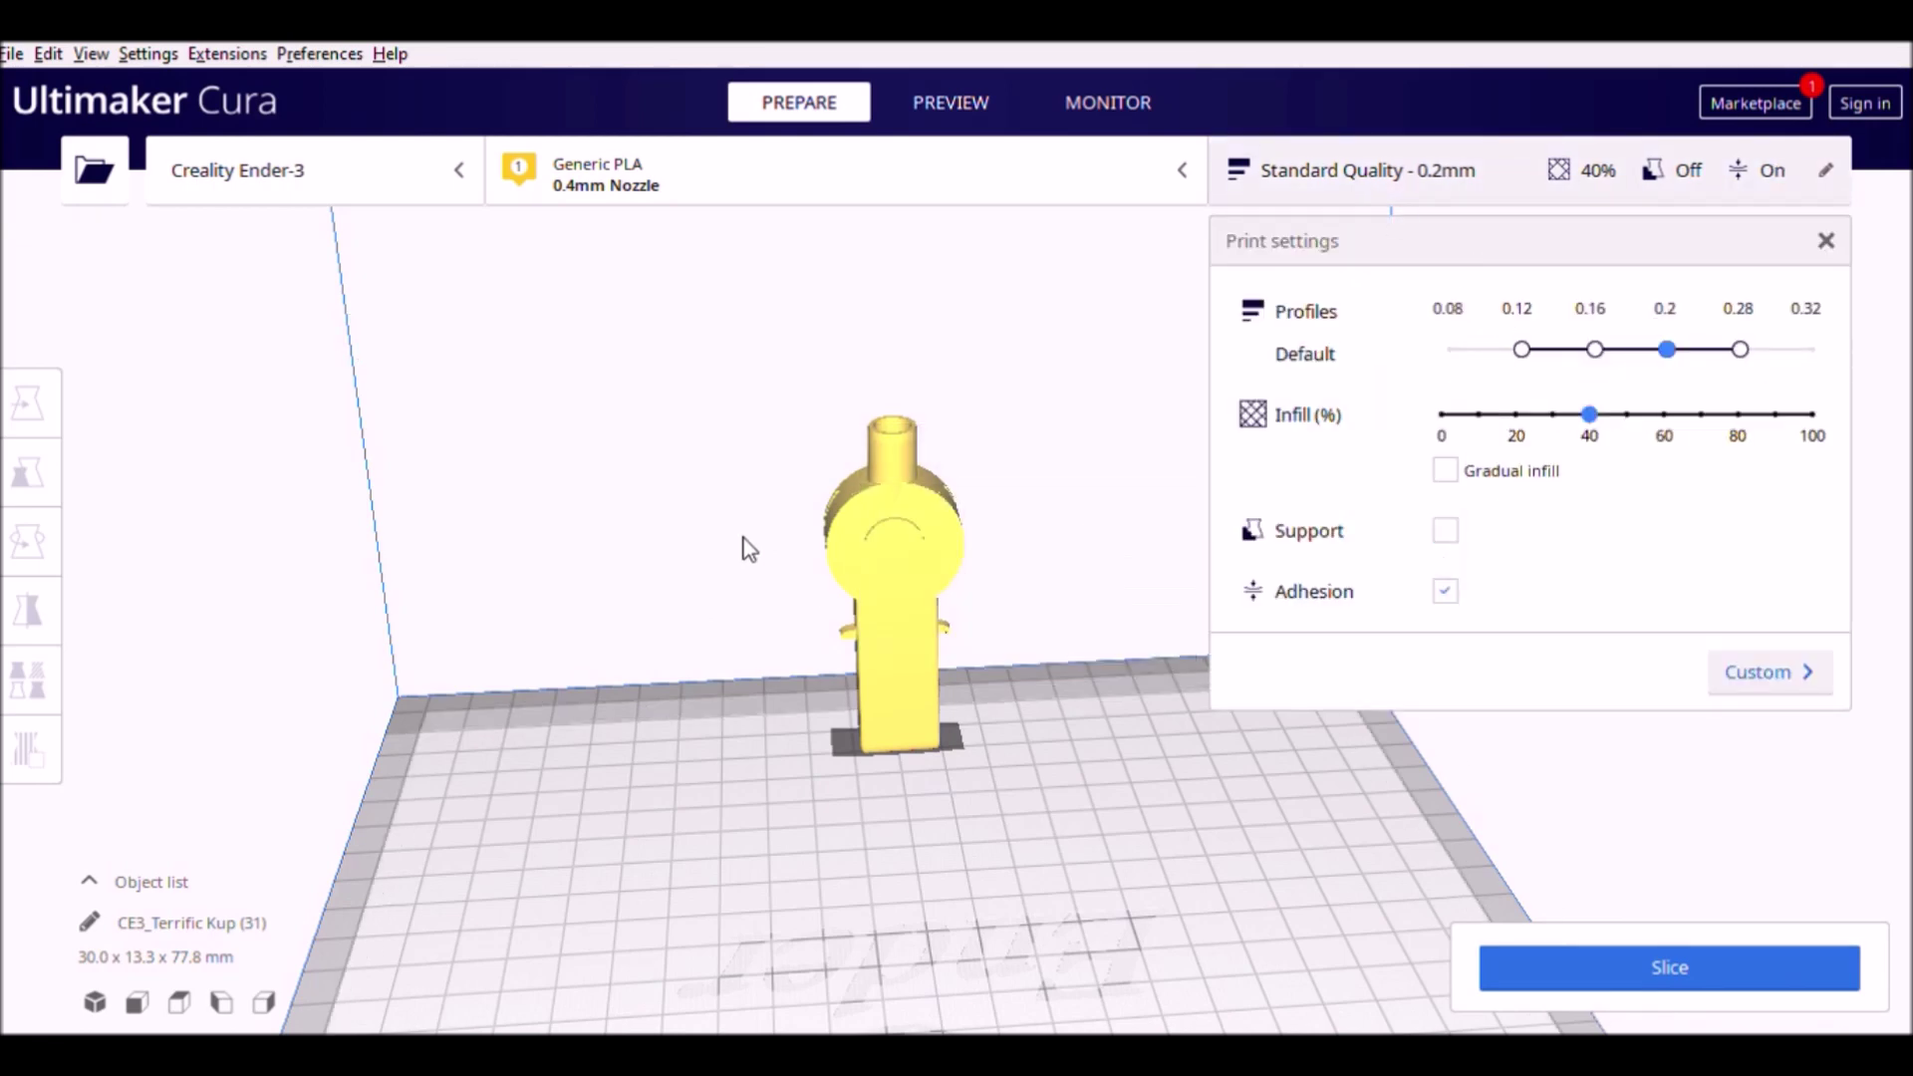
{"action": "left_click", "coordinate": [1590, 964]}
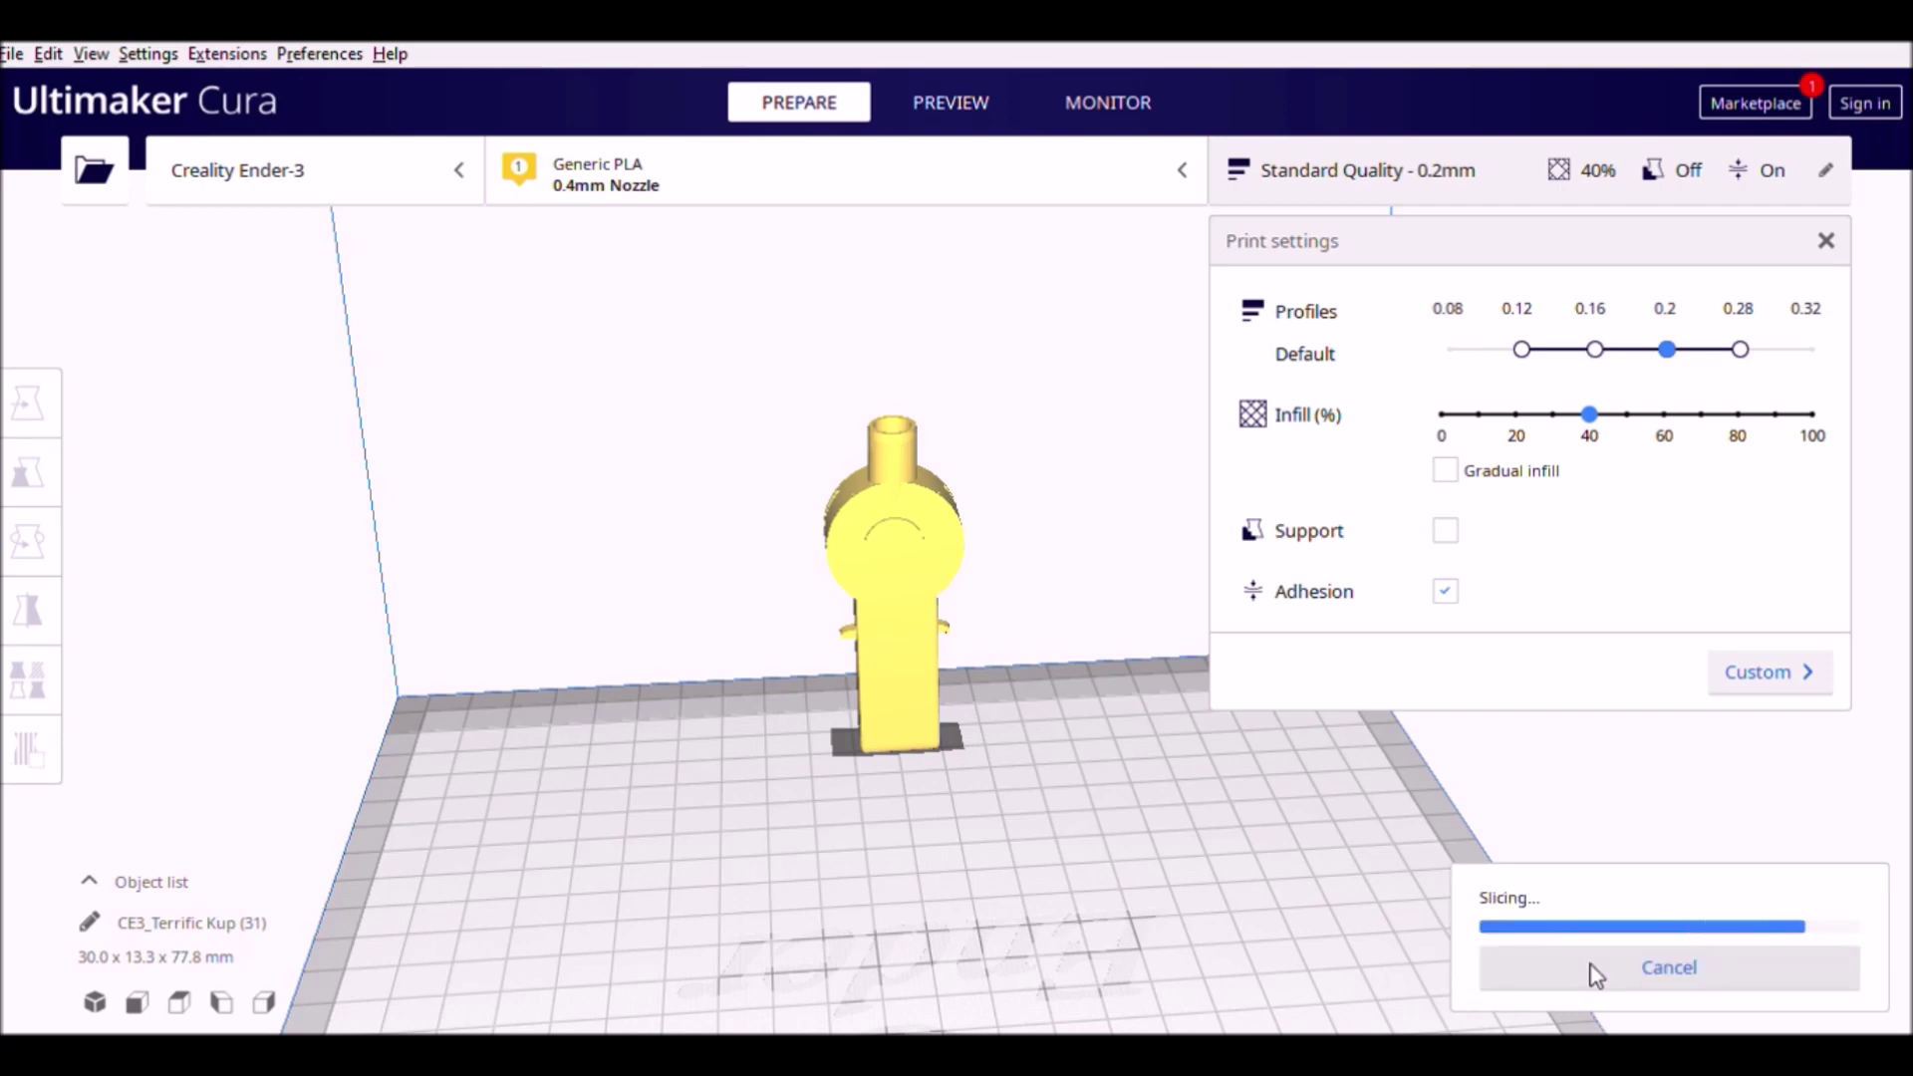
- Clear the previous model and slice the round Magnificent Stantia part and the Surprising Crift rod as separate prints
{"action": "key", "text": "ctrl+d"}
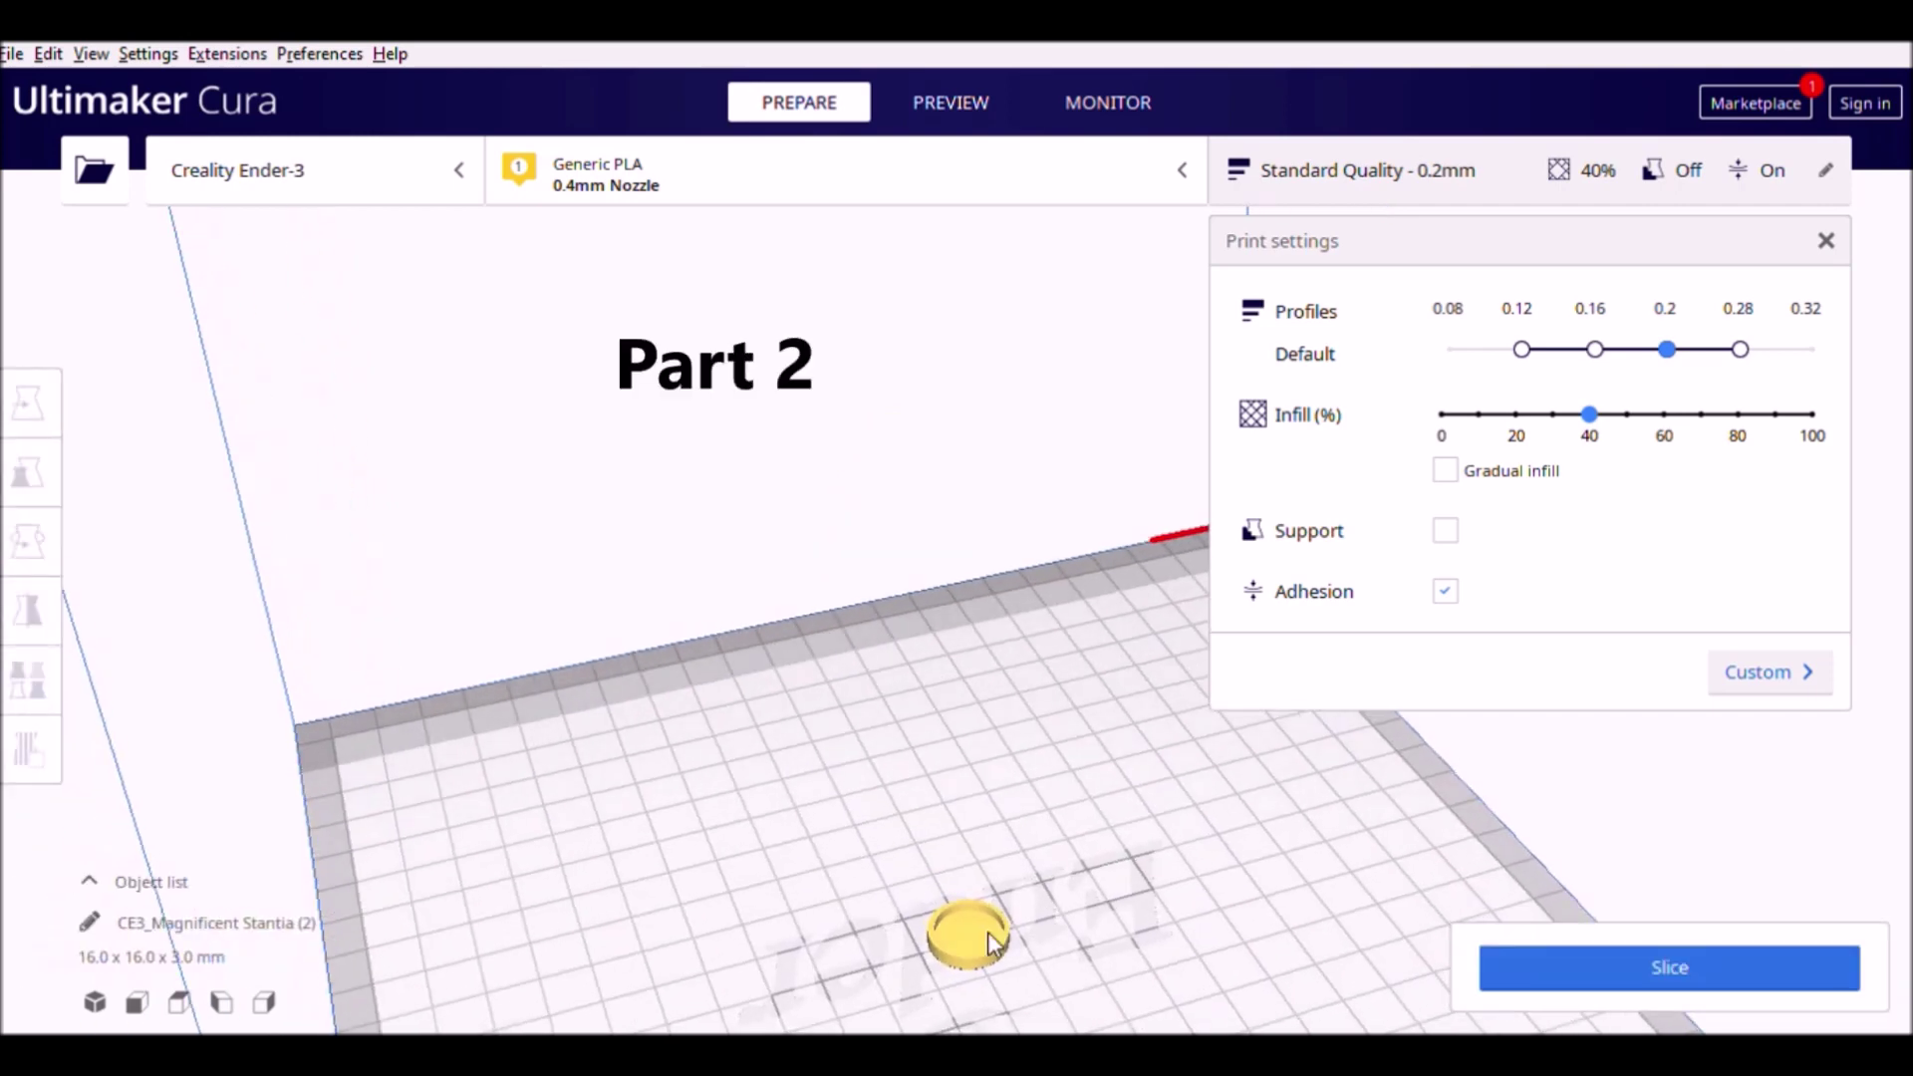
{"action": "left_click", "coordinate": [1702, 968]}
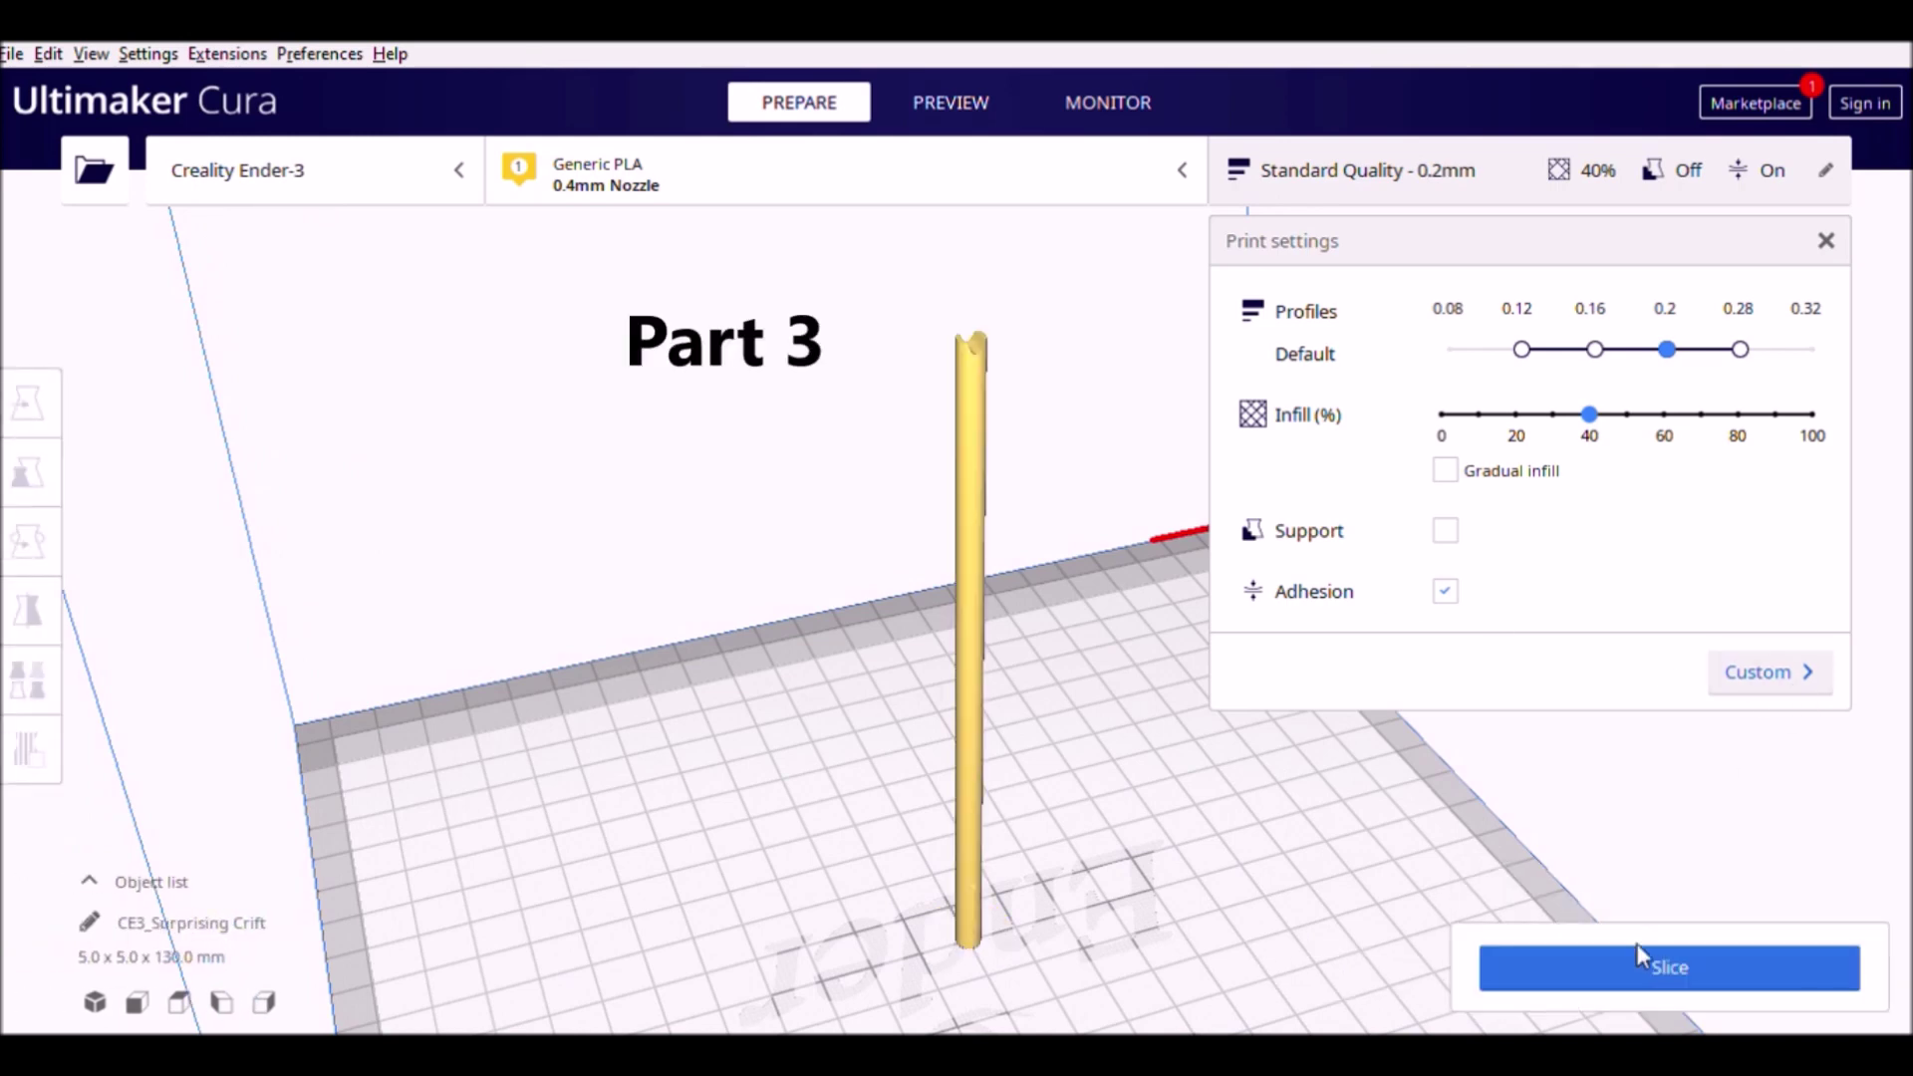
{"action": "left_click", "coordinate": [1642, 963]}
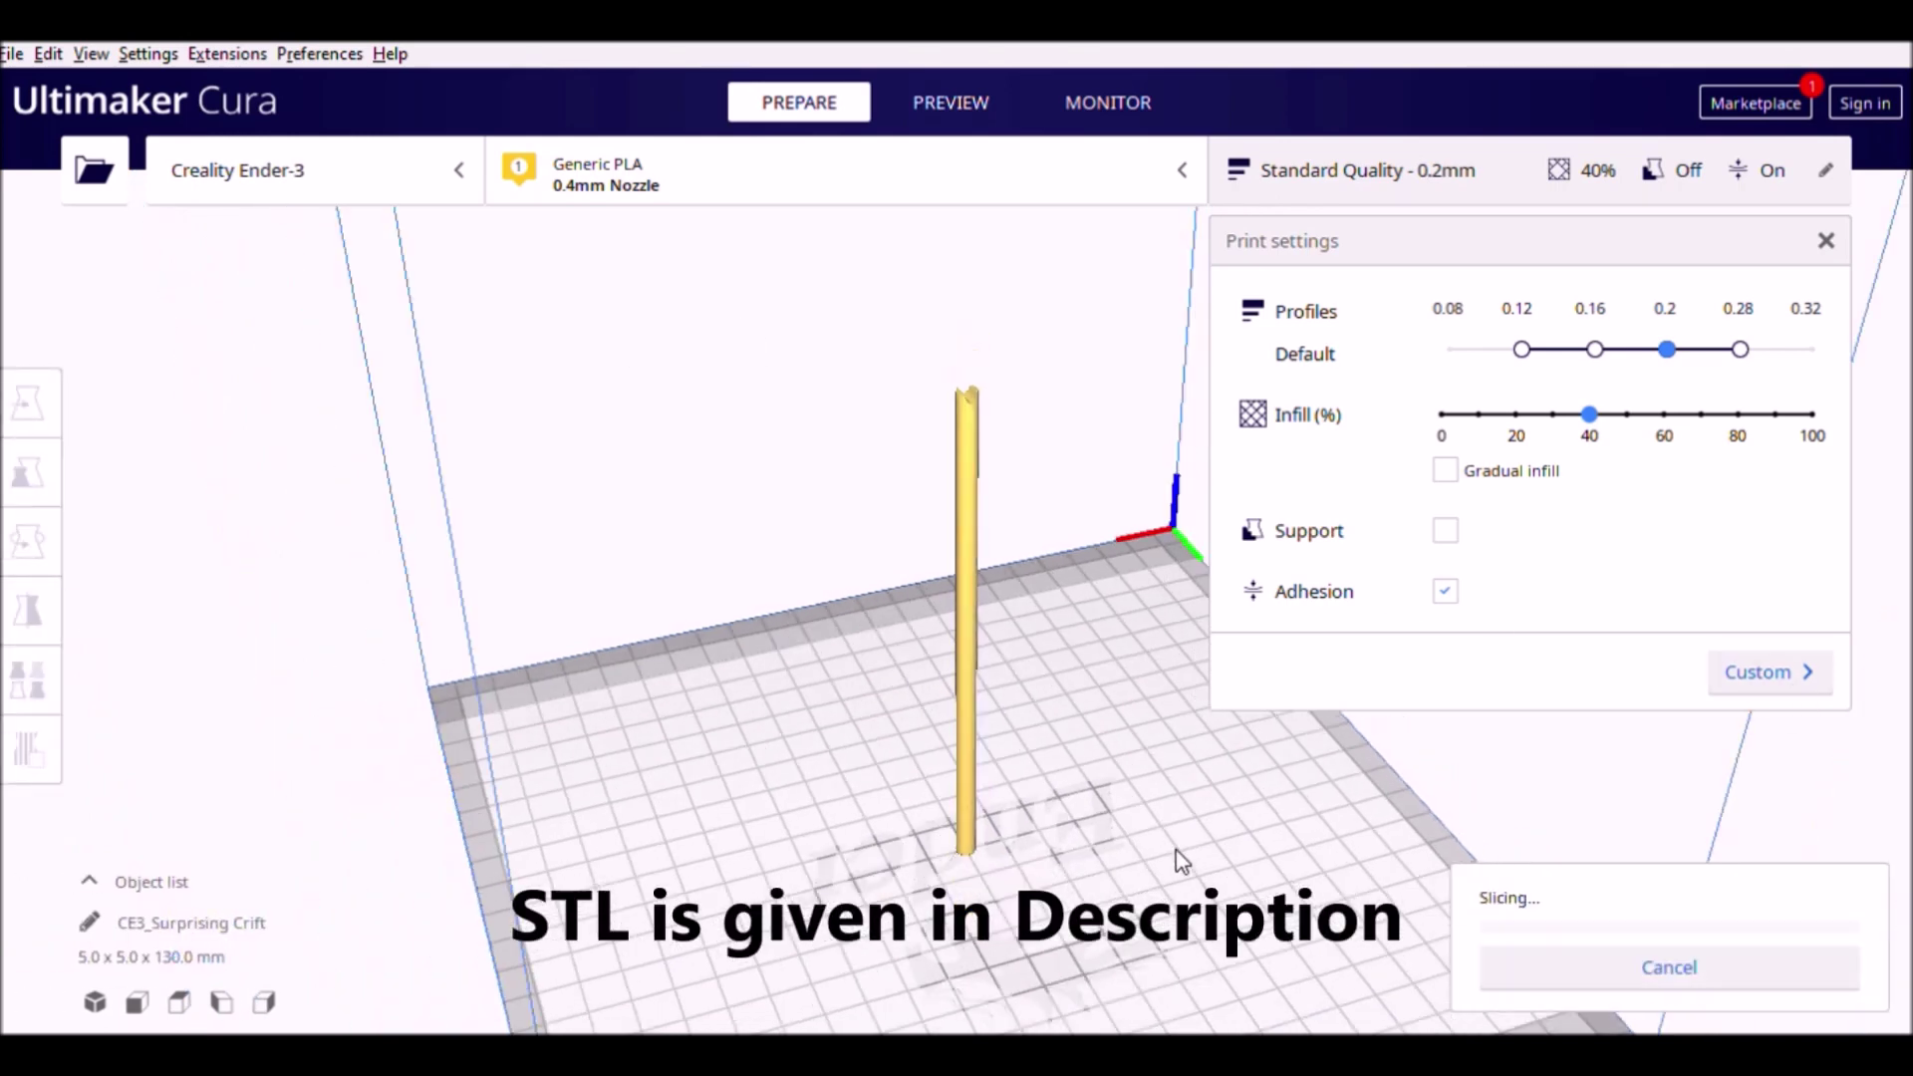
{"action": "left_click", "coordinate": [1823, 242]}
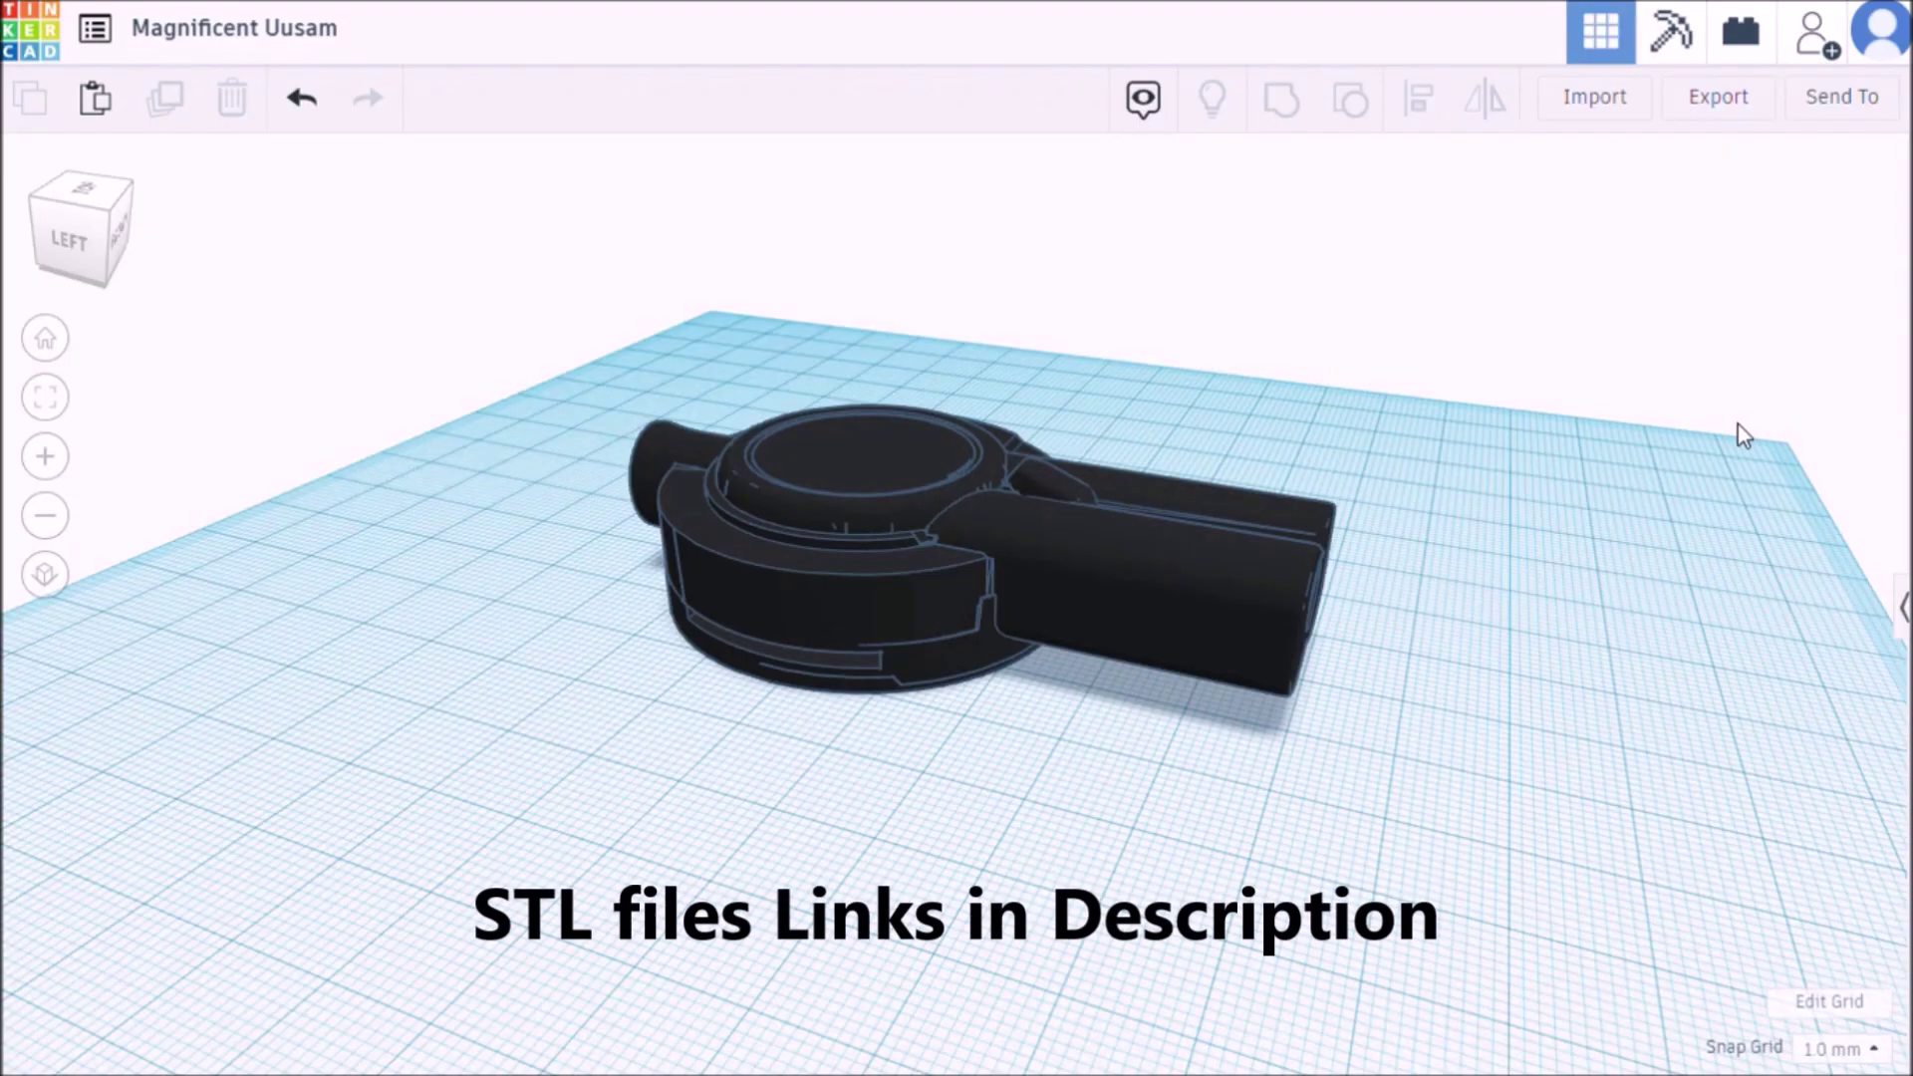
- Rotate the web shooter body in Ultimaker Cura so that it stands upright on the build plate
{"action": "left_click_drag", "start_coordinate": [694, 464], "coordinate": [1324, 658]}
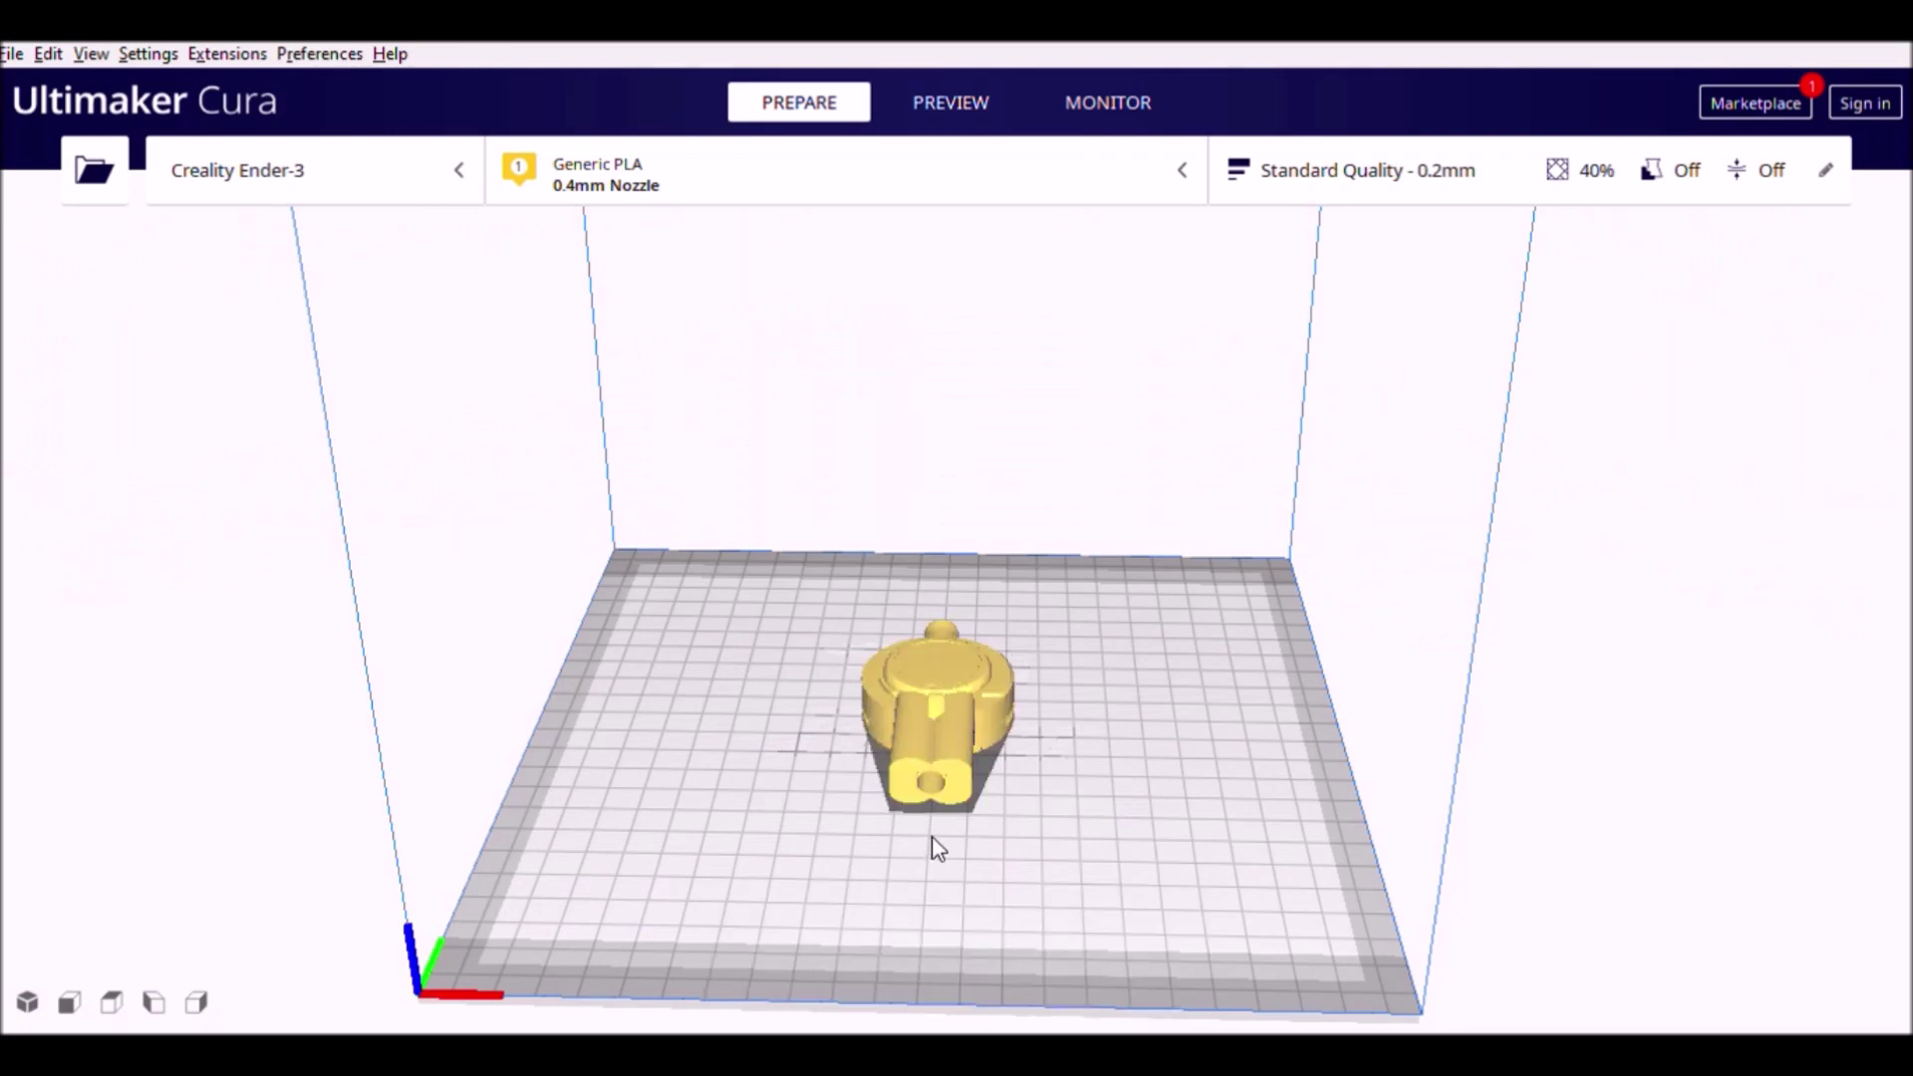
{"action": "left_click_drag", "start_coordinate": [937, 848], "coordinate": [987, 743]}
{"action": "left_click", "coordinate": [944, 674]}
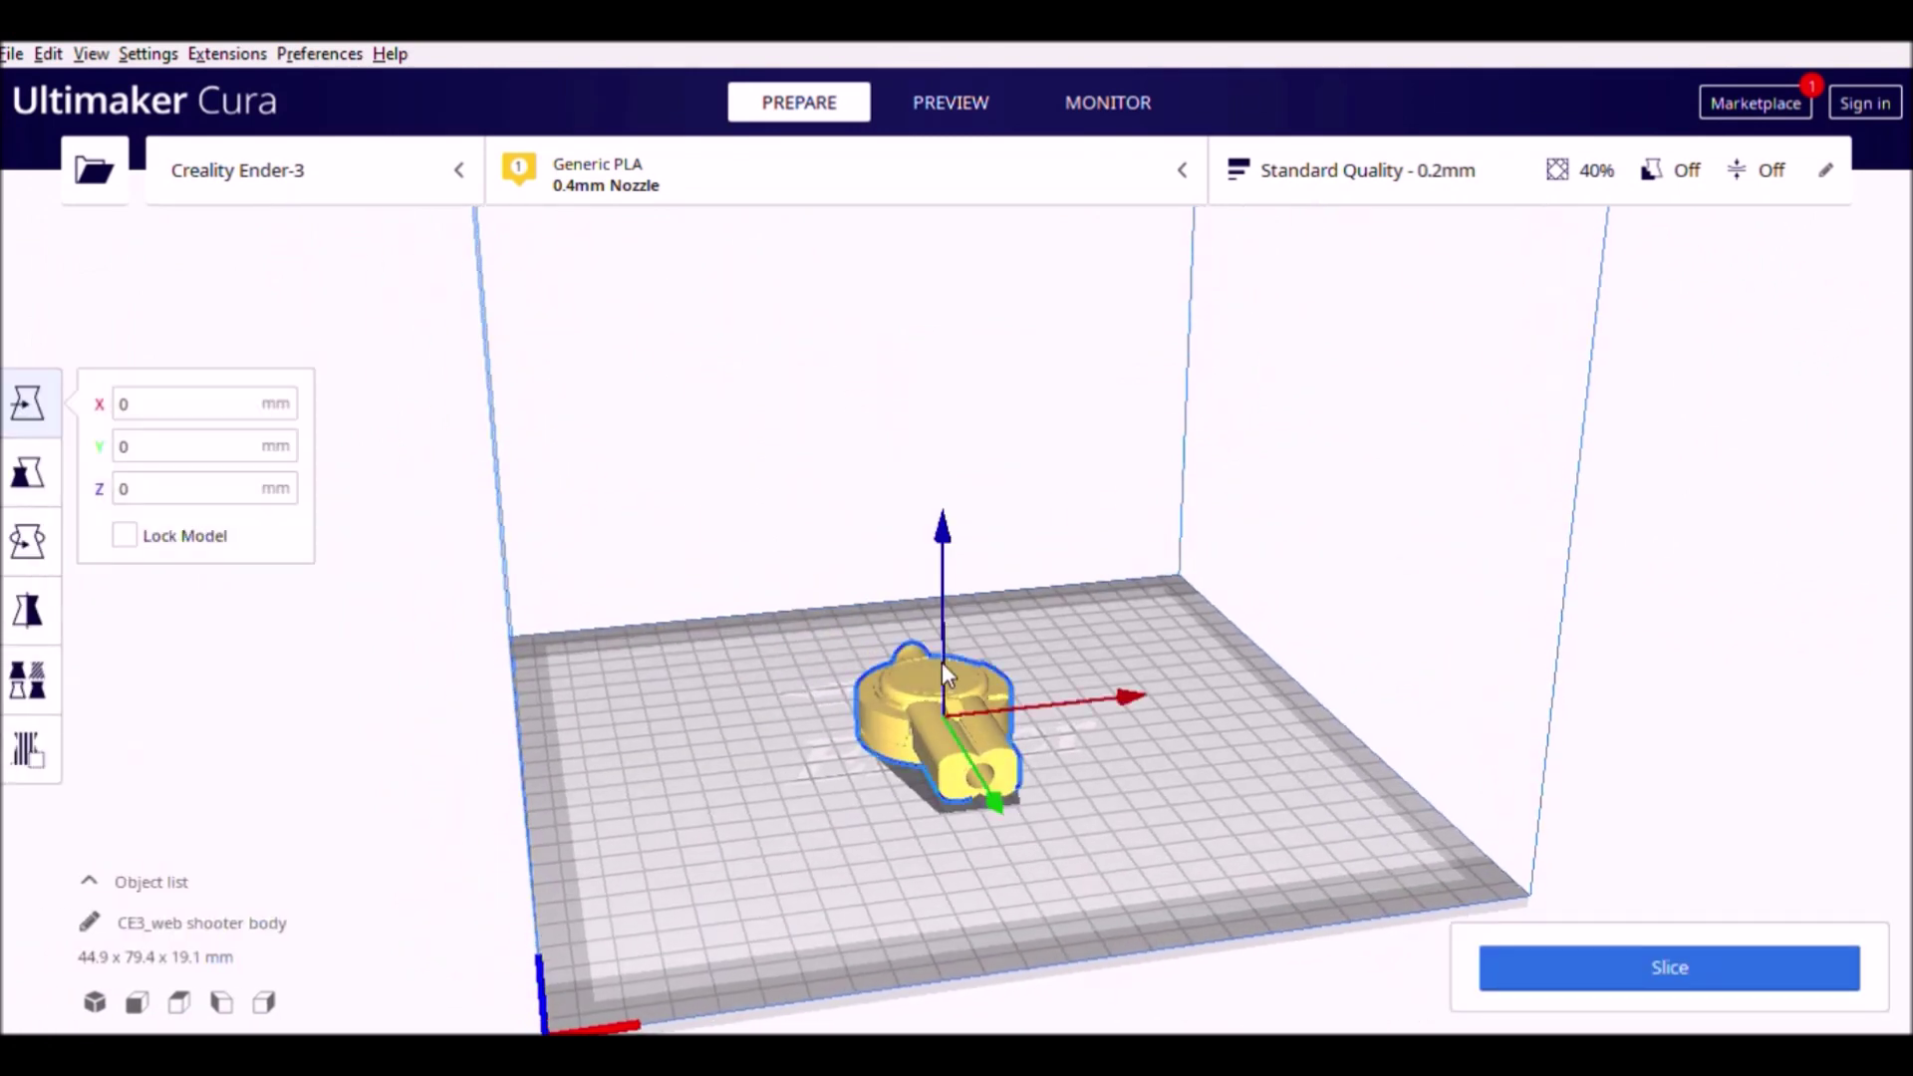
{"action": "left_click", "coordinate": [38, 546]}
{"action": "left_click_drag", "start_coordinate": [962, 876], "coordinate": [1032, 803]}
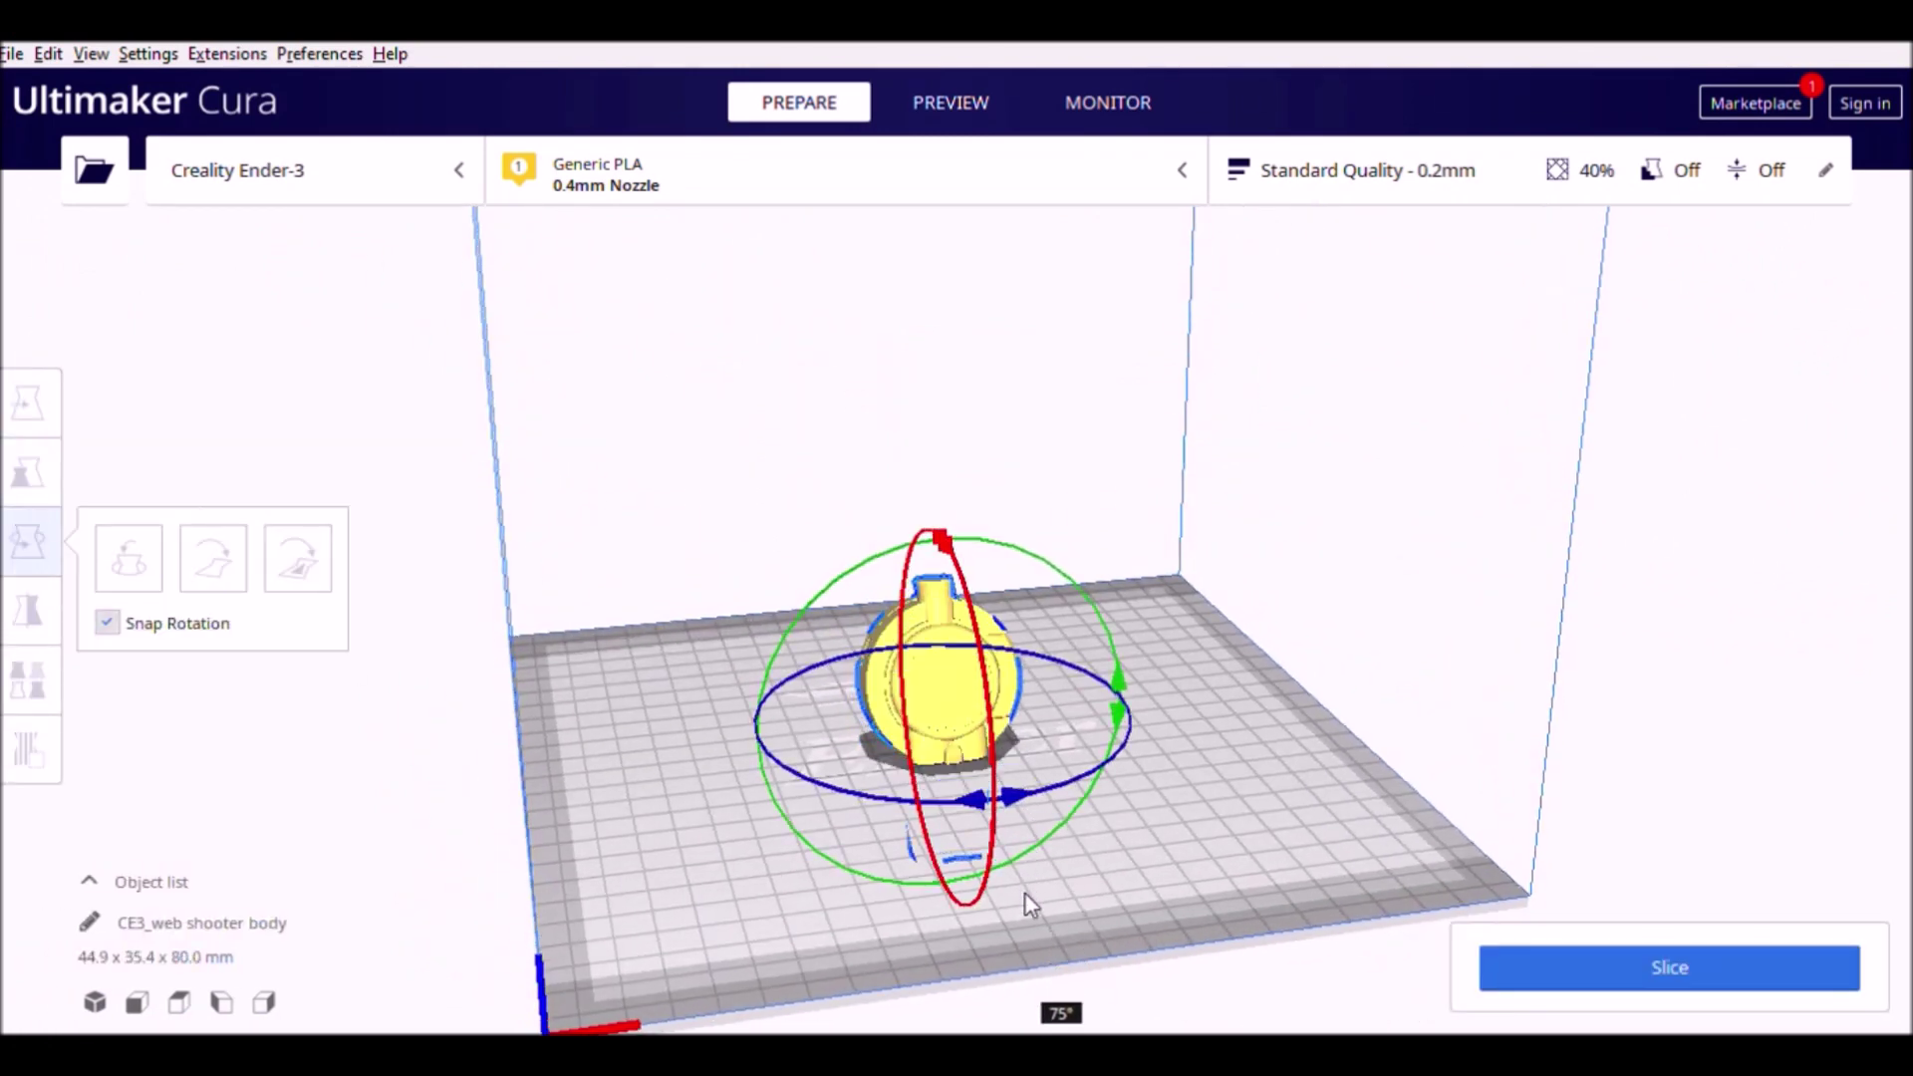
{"action": "left_click_drag", "start_coordinate": [1026, 902], "coordinate": [1016, 930]}
- Move the upright web shooter body about 75 mm along the Y axis towards the front of the build plate
{"action": "left_click", "coordinate": [28, 403]}
{"action": "left_click_drag", "start_coordinate": [994, 689], "coordinate": [1054, 832]}
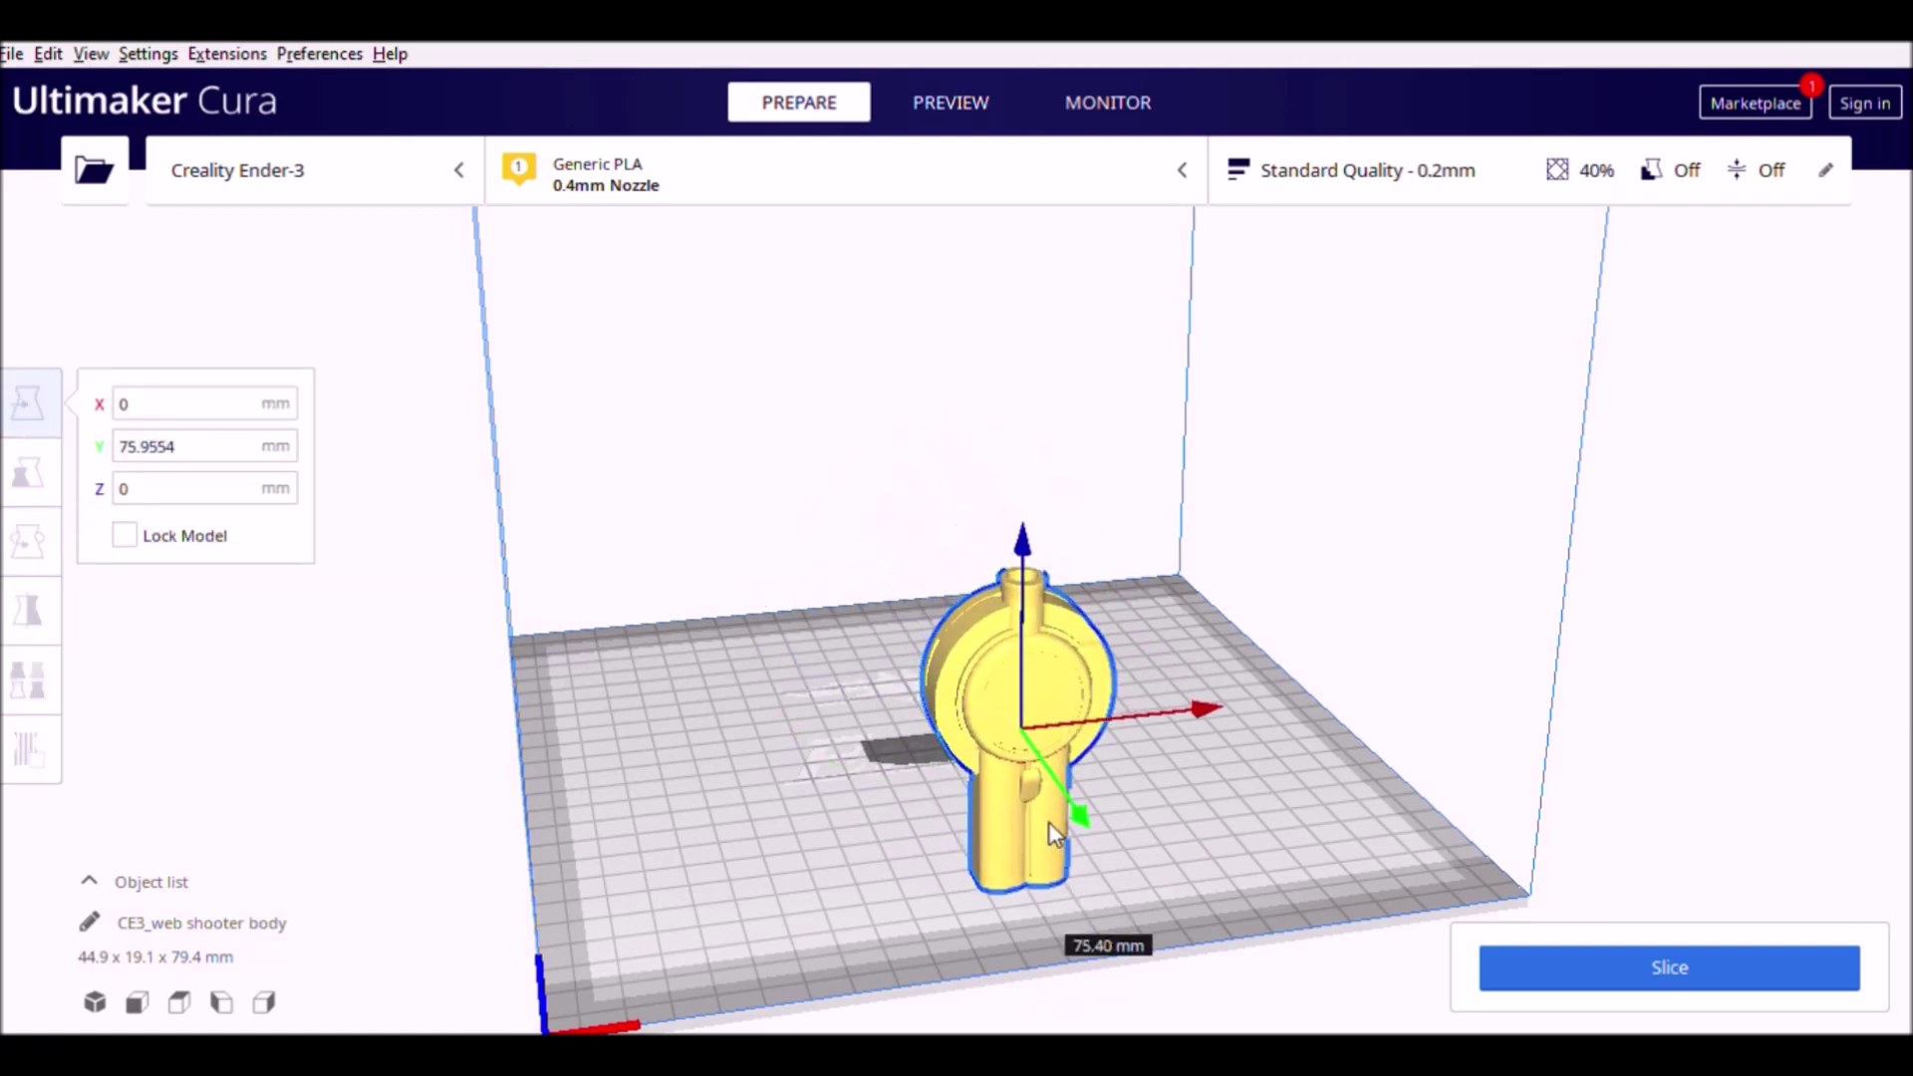
{"action": "left_click", "coordinate": [1545, 350]}
- Enable Adhesion for printing the web shooter body
{"action": "left_click", "coordinate": [1392, 189]}
{"action": "left_click", "coordinate": [1446, 590]}
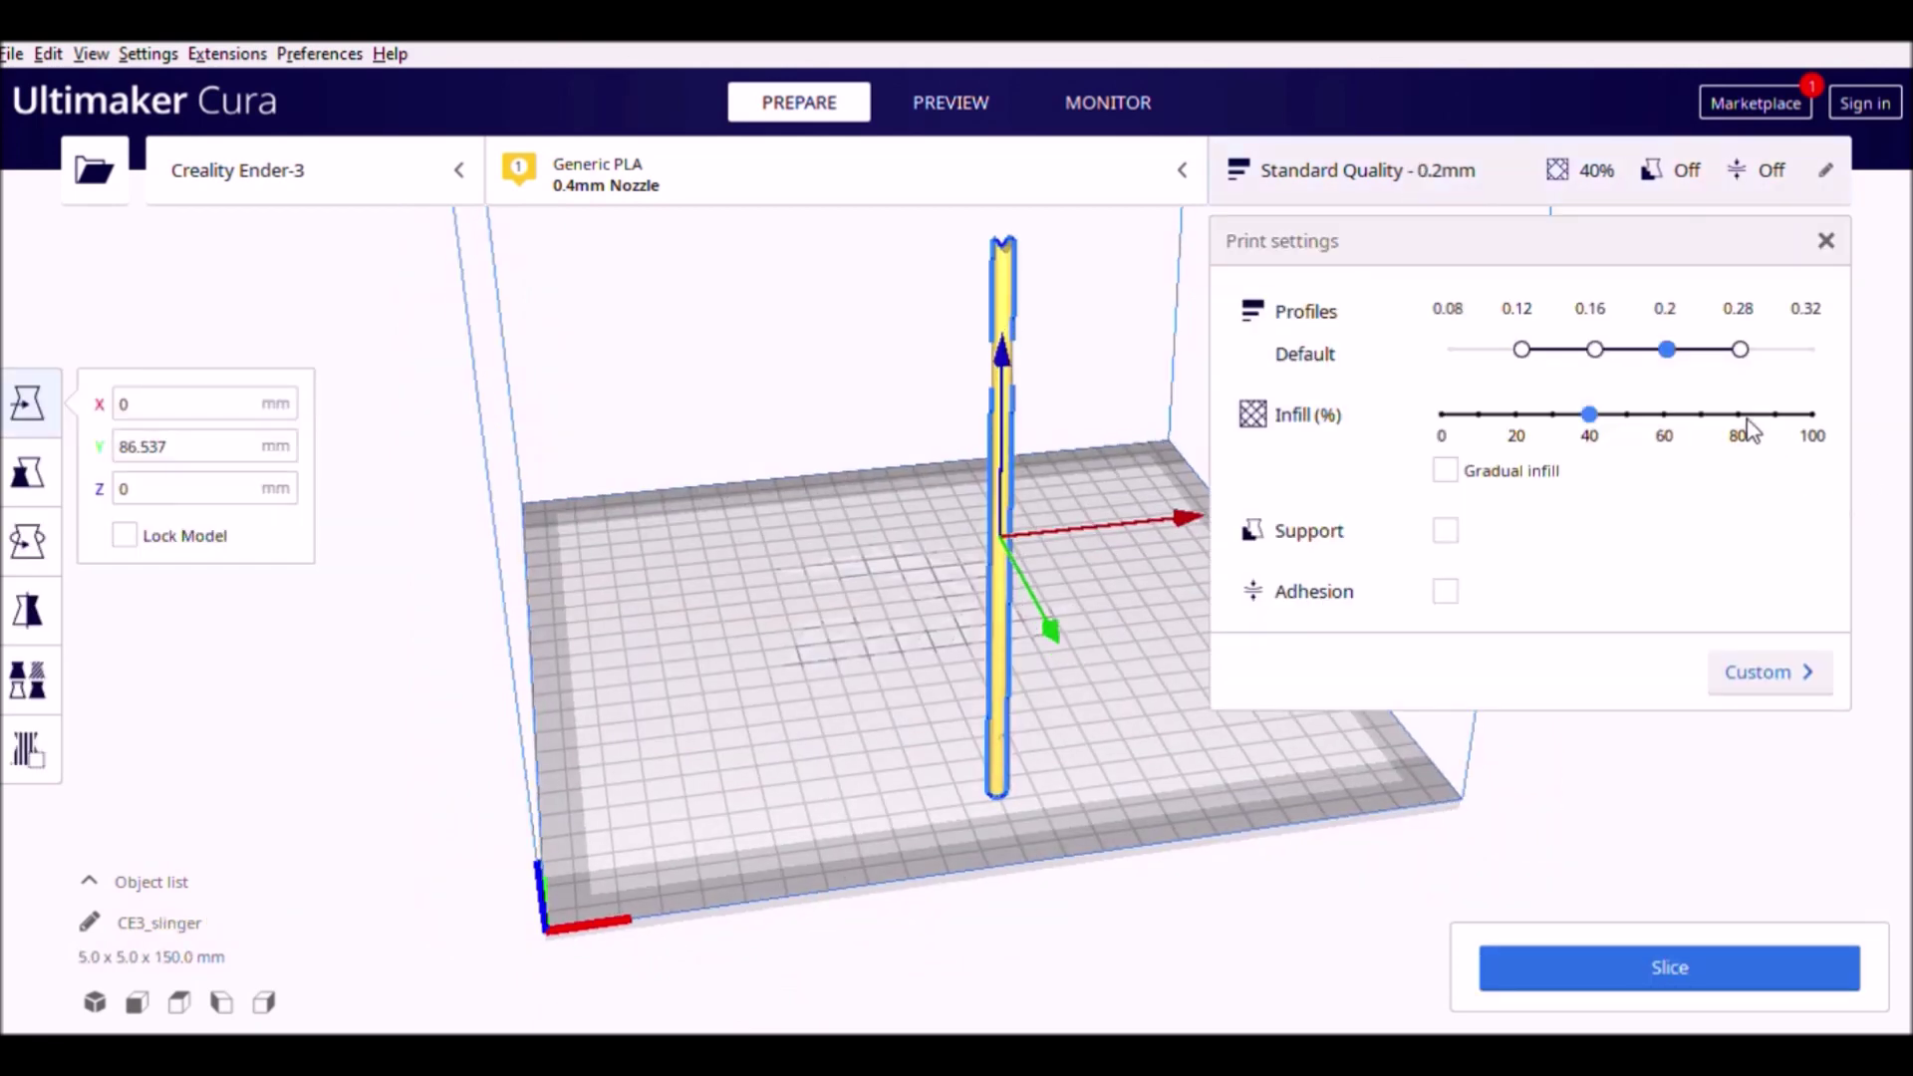
- Slice the slinger rod with 80% infill and Adhesion enabled
{"action": "left_click", "coordinate": [1748, 423]}
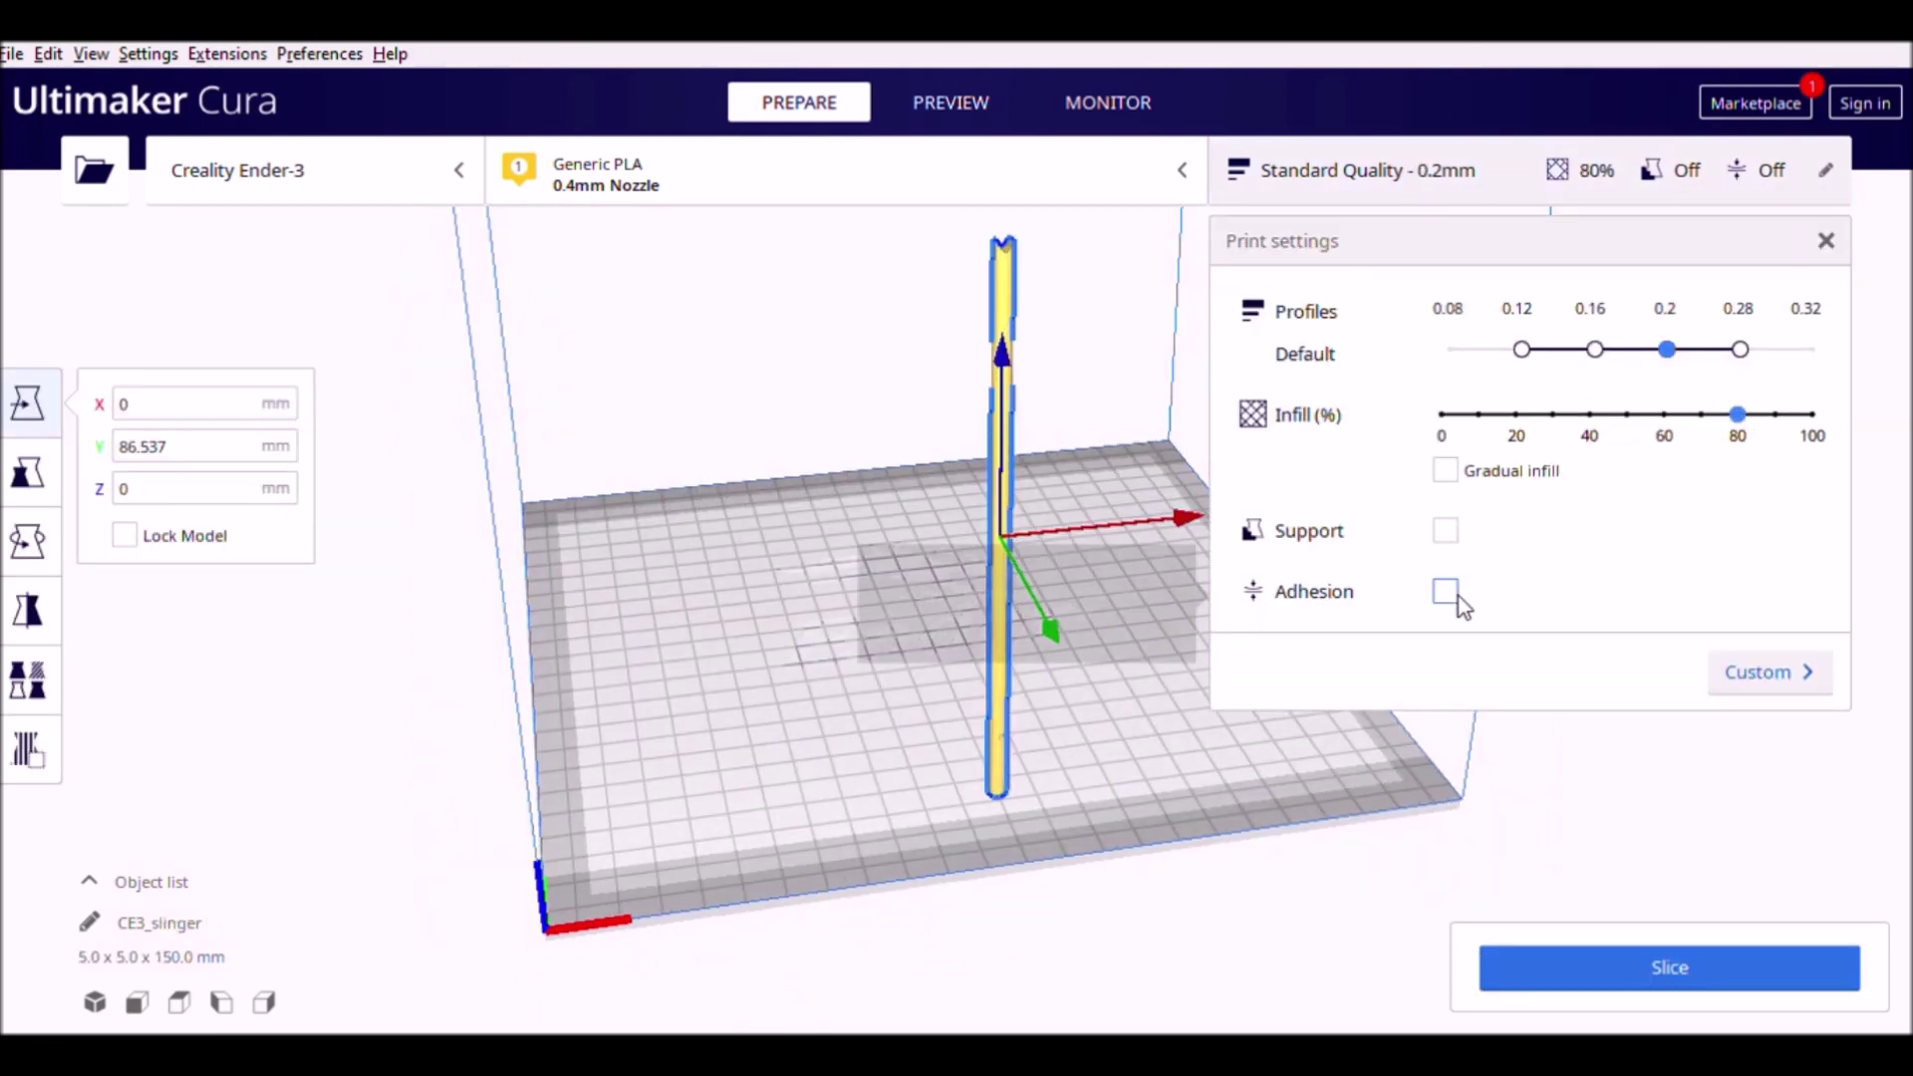
{"action": "left_click", "coordinate": [1445, 589]}
{"action": "left_click", "coordinate": [1588, 983]}
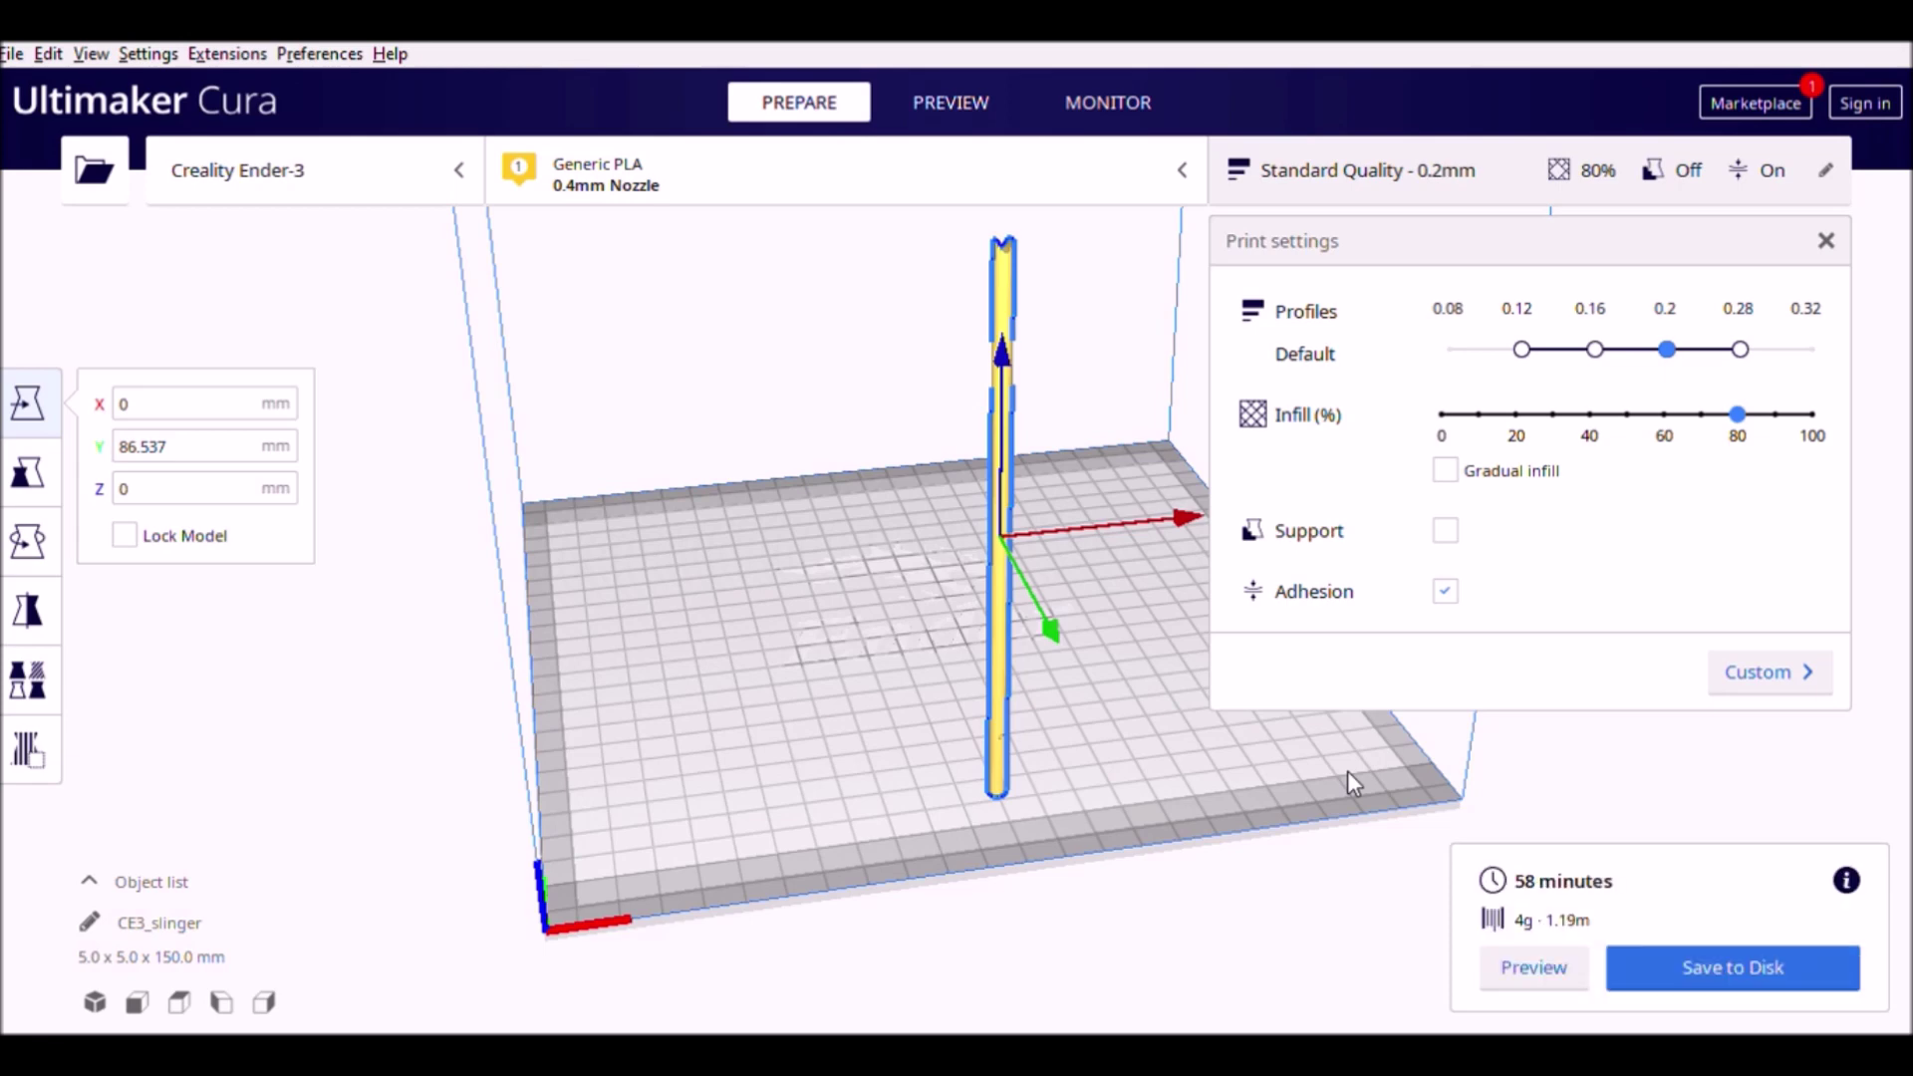
{"action": "left_click", "coordinate": [1827, 241]}
{"action": "key", "text": "Delete"}
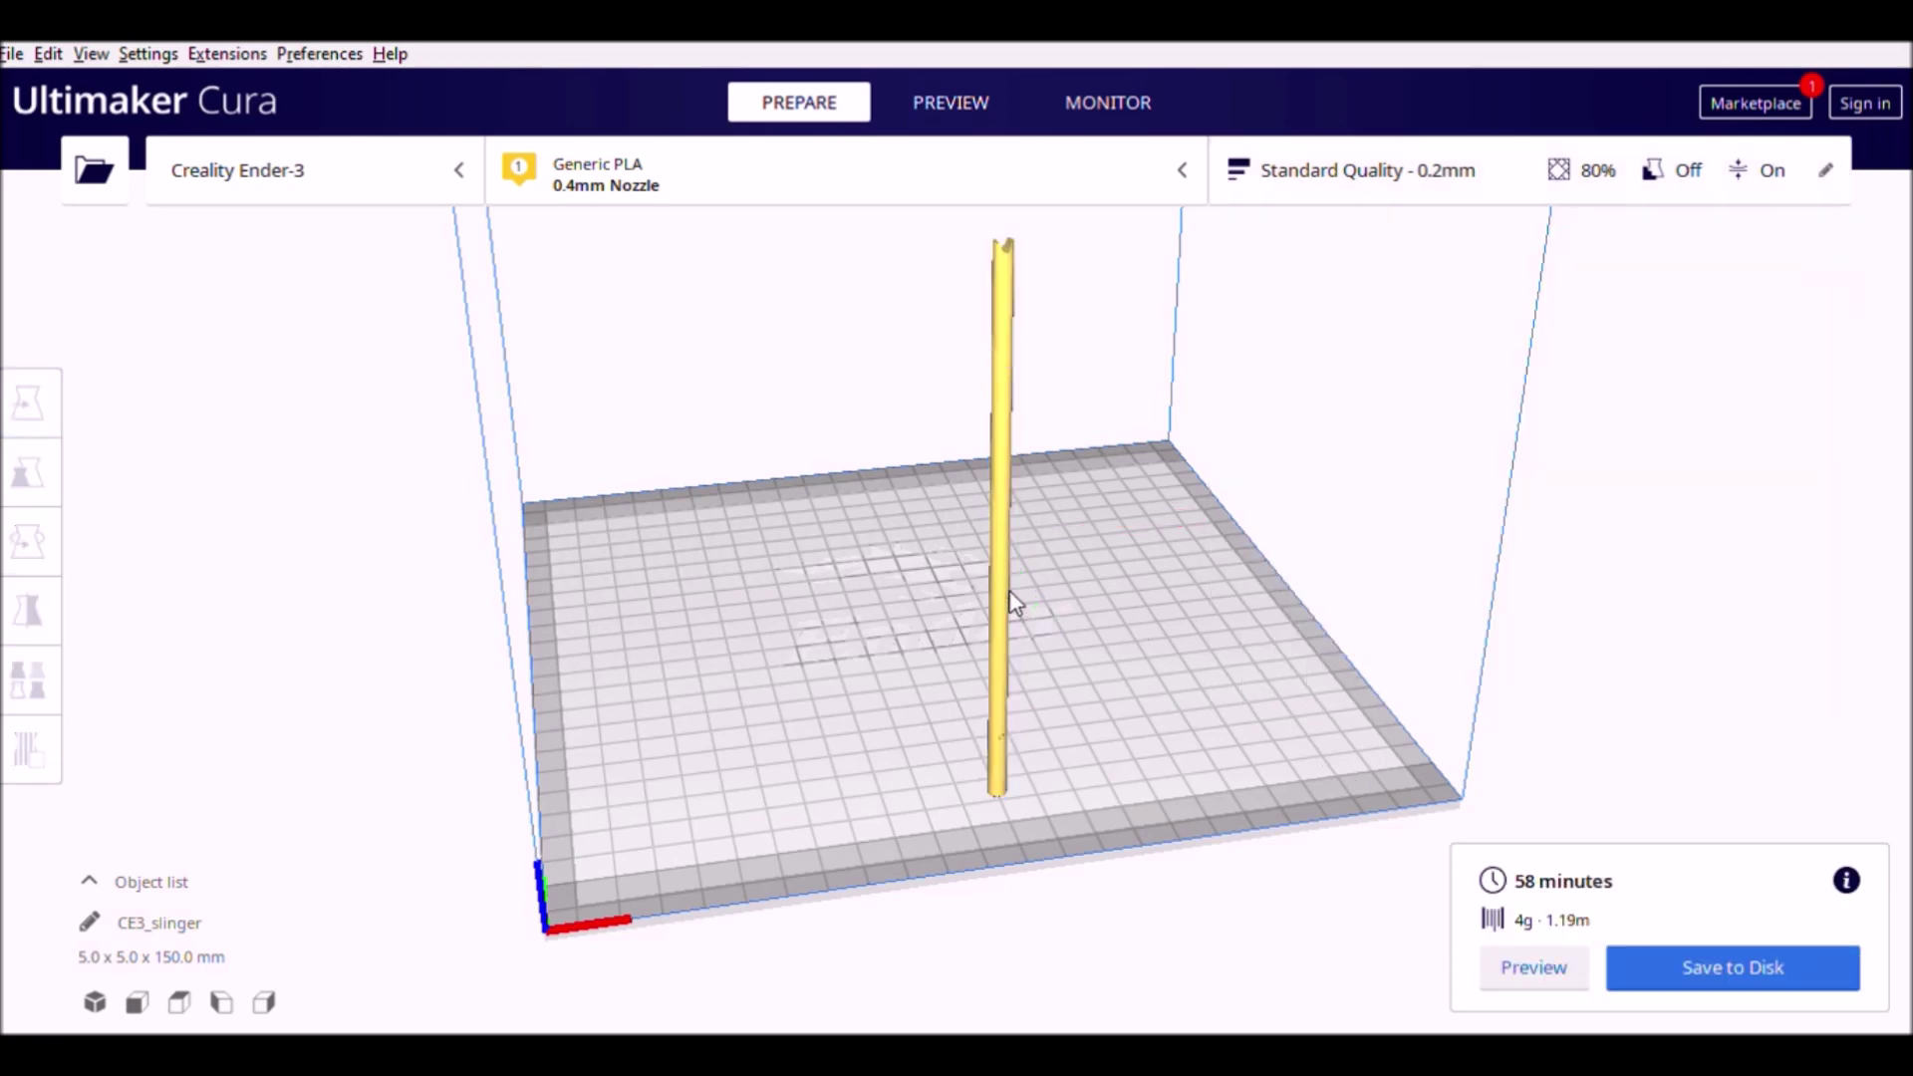